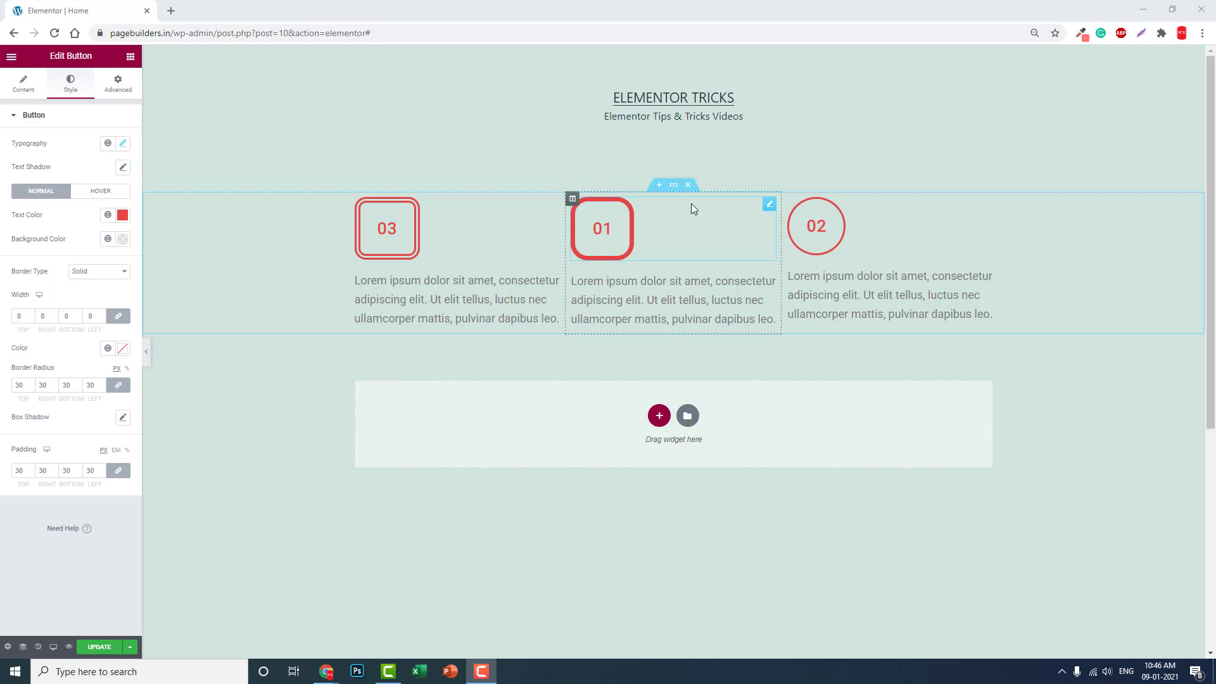
- Delete the example section, add a three-column section, and drop a Button widget into its middle column
{"action": "left_click", "coordinate": [688, 184]}
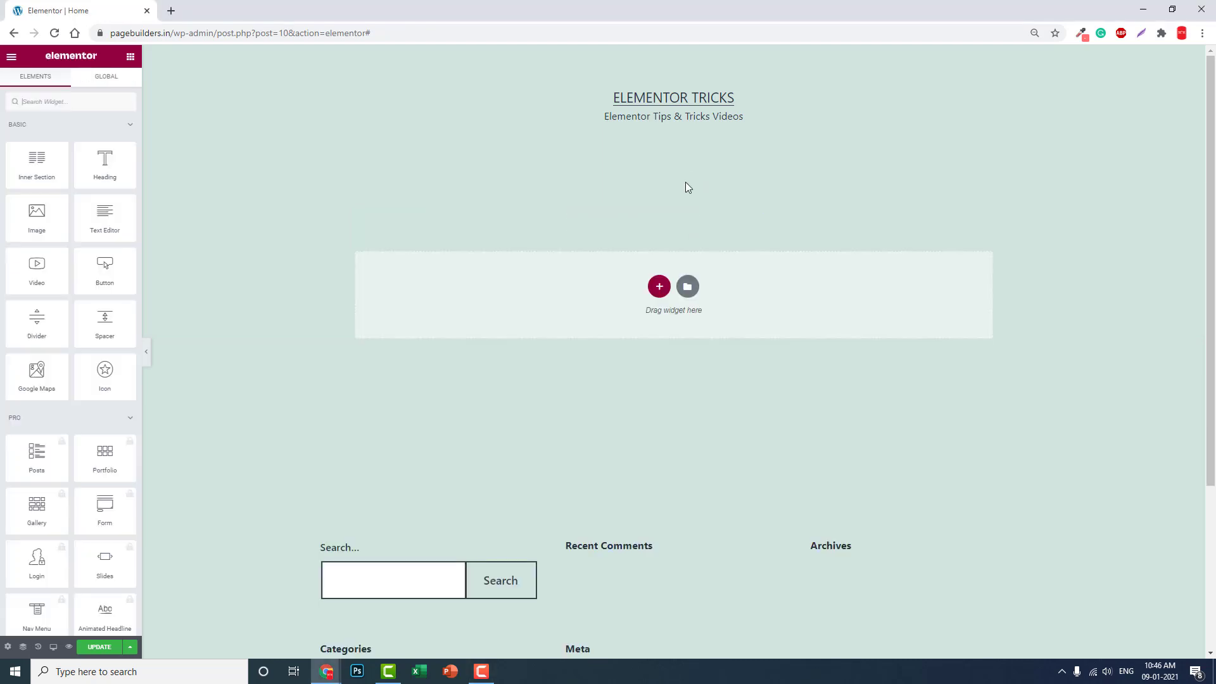
{"action": "left_click", "coordinate": [662, 283]}
{"action": "left_click", "coordinate": [644, 318]}
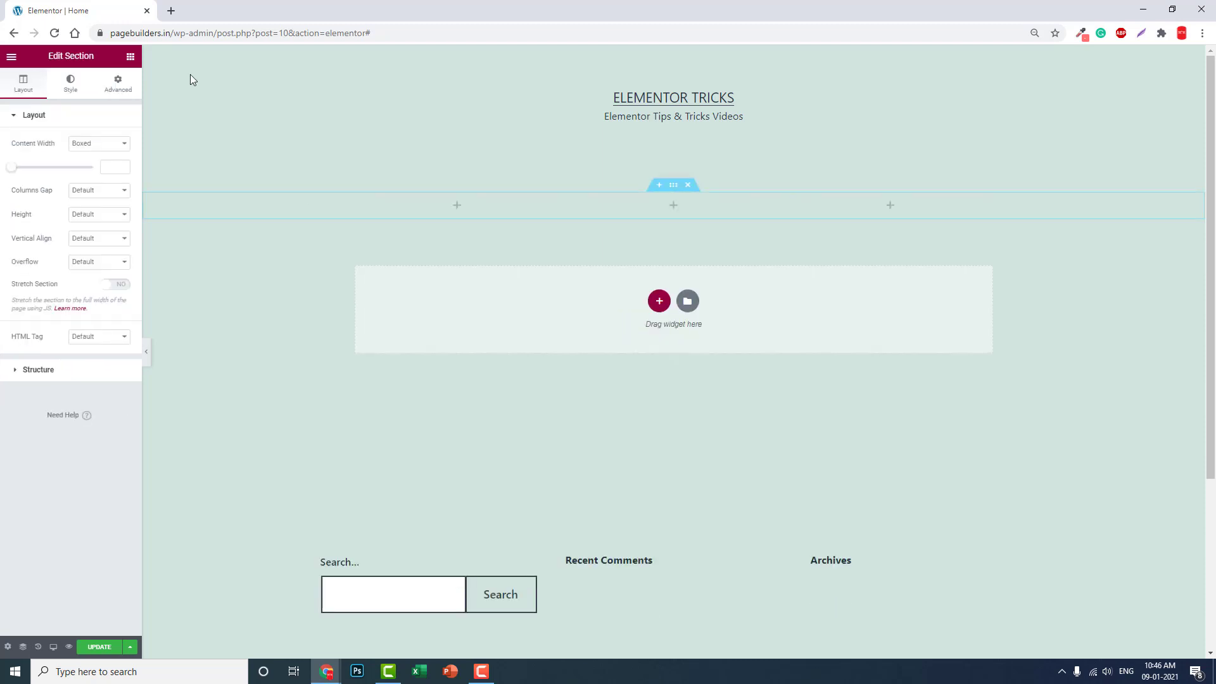
{"action": "left_click", "coordinate": [130, 55]}
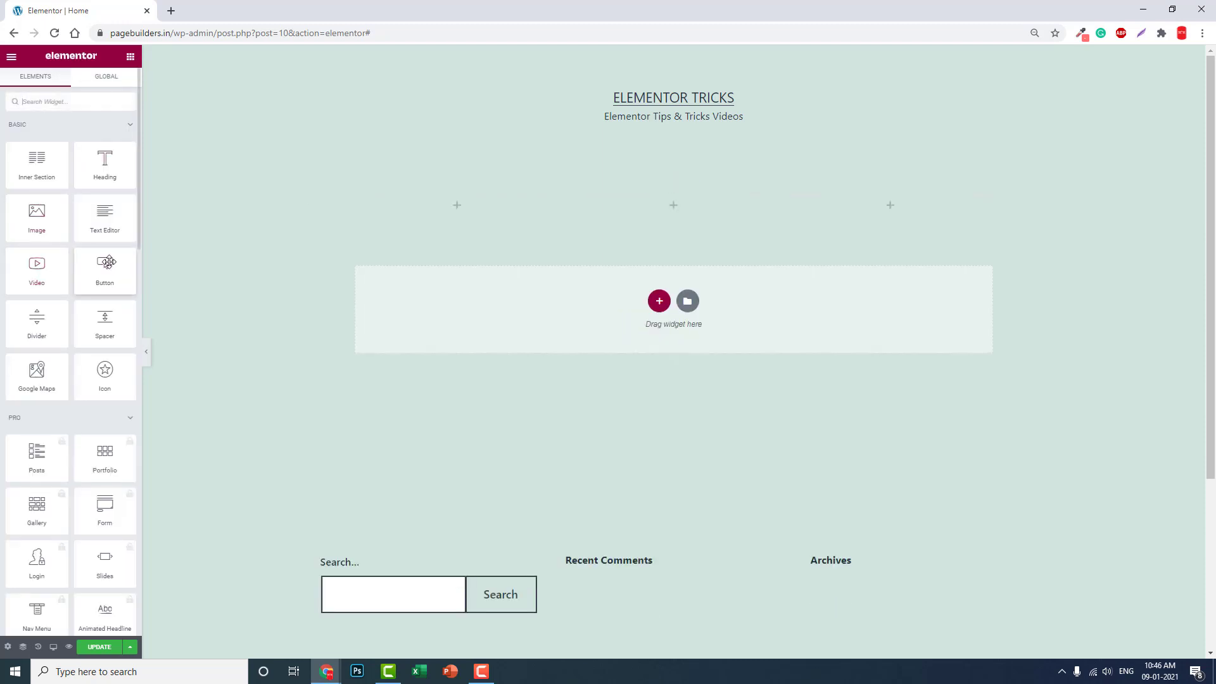
{"action": "left_click_drag", "start_coordinate": [104, 266], "coordinate": [683, 211]}
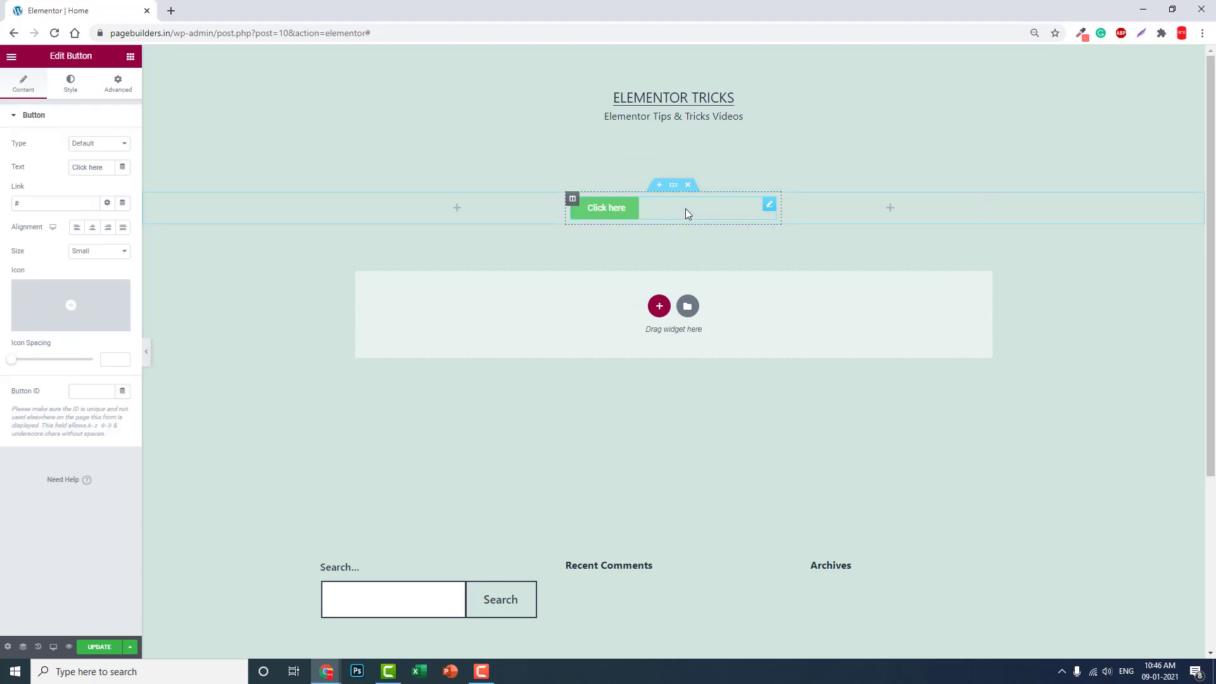
- Clear the button's link and change its text from 'Click here' to 25
{"action": "left_click", "coordinate": [62, 203]}
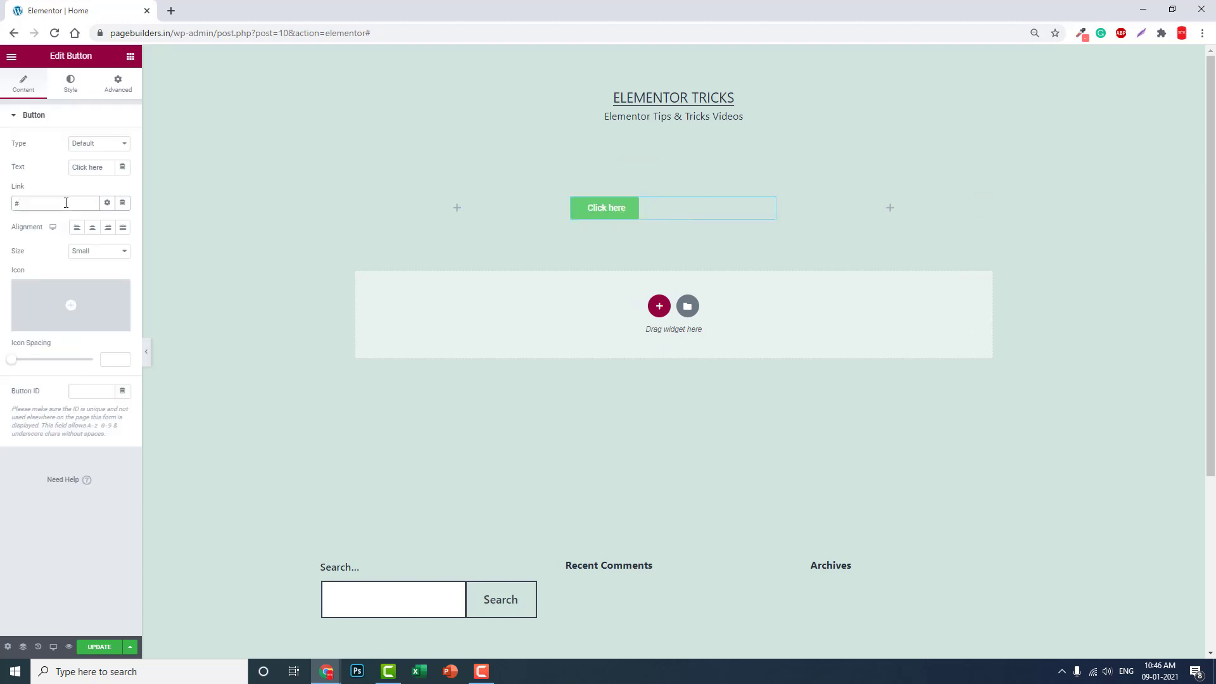
{"action": "key", "text": "BackSpace"}
{"action": "left_click_drag", "start_coordinate": [106, 166], "coordinate": [13, 165]}
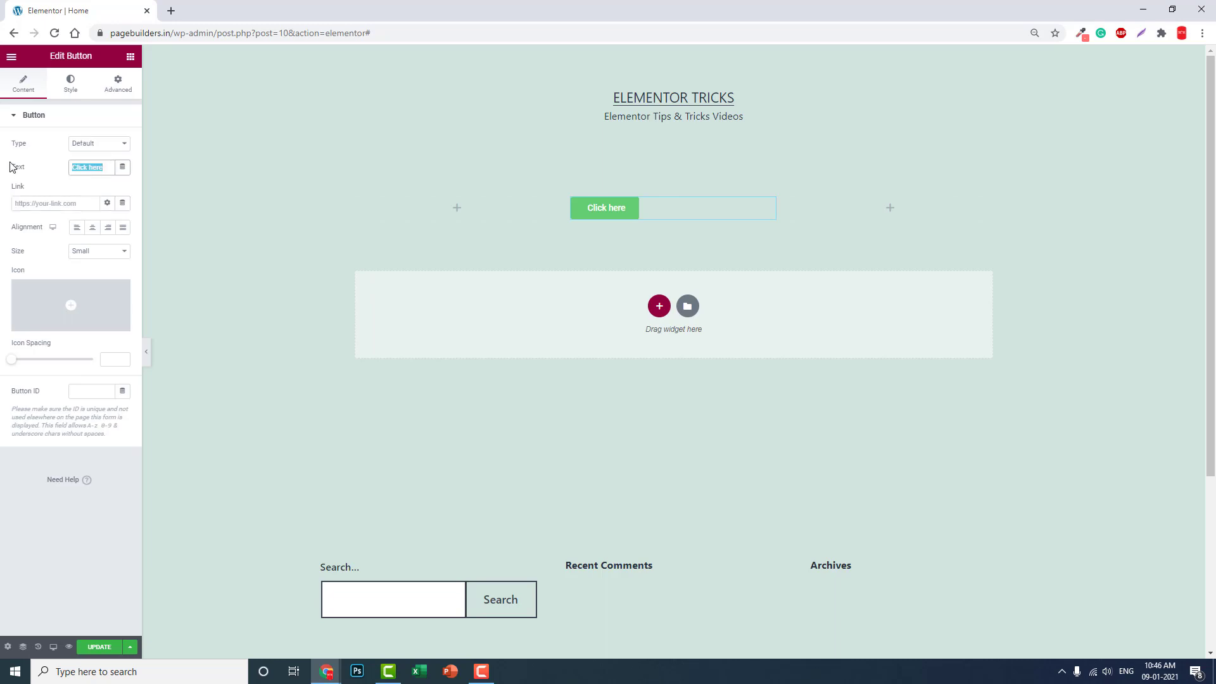
{"action": "key", "text": "BackSpace"}
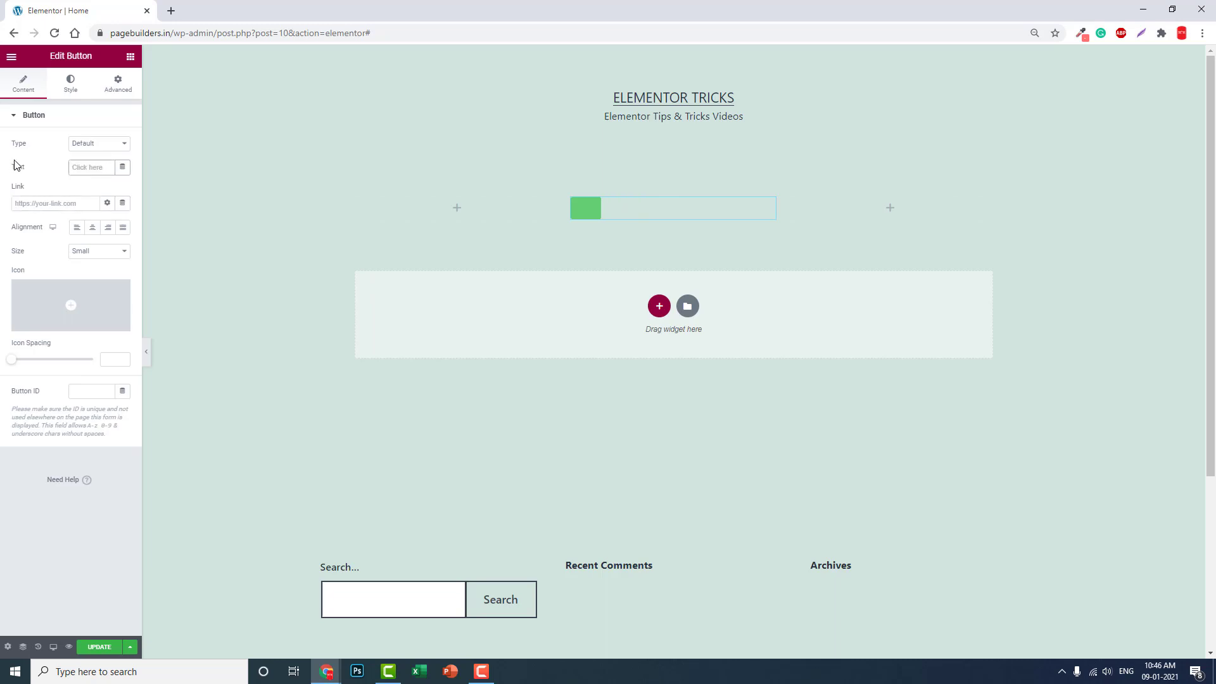
{"action": "type", "text": "25"}
- Give the 25 button 30 px padding on every side
{"action": "left_click", "coordinate": [71, 86]}
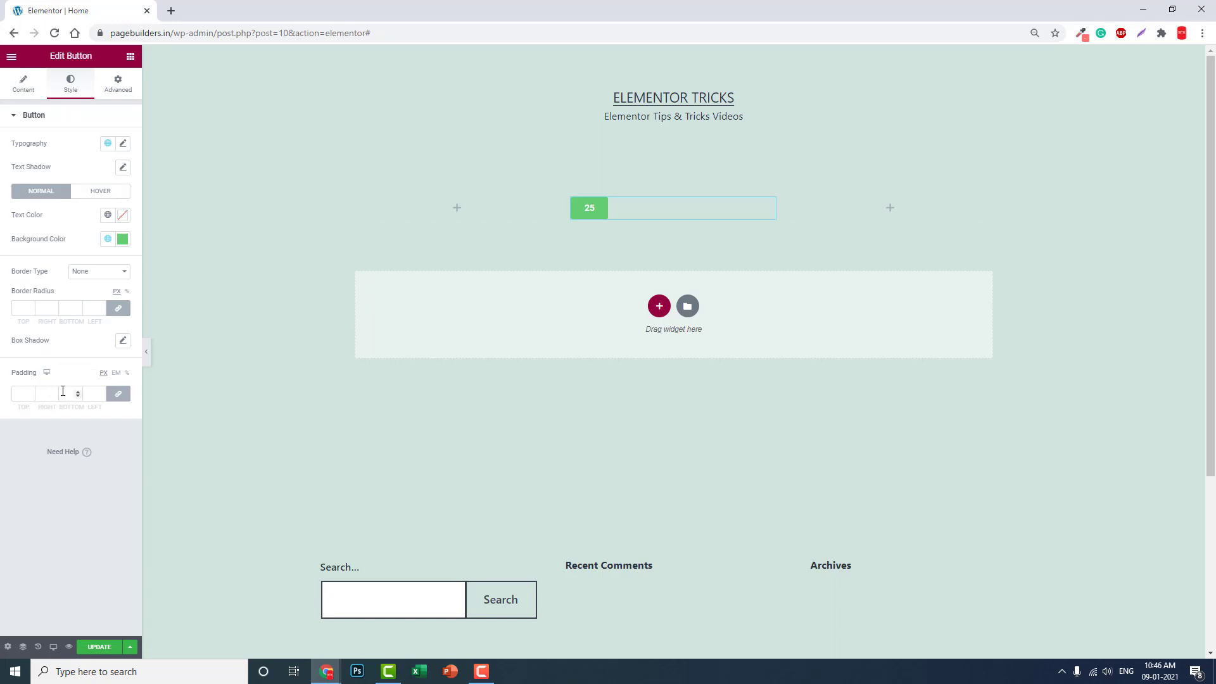
{"action": "left_click", "coordinate": [91, 394]}
{"action": "type", "text": "30"}
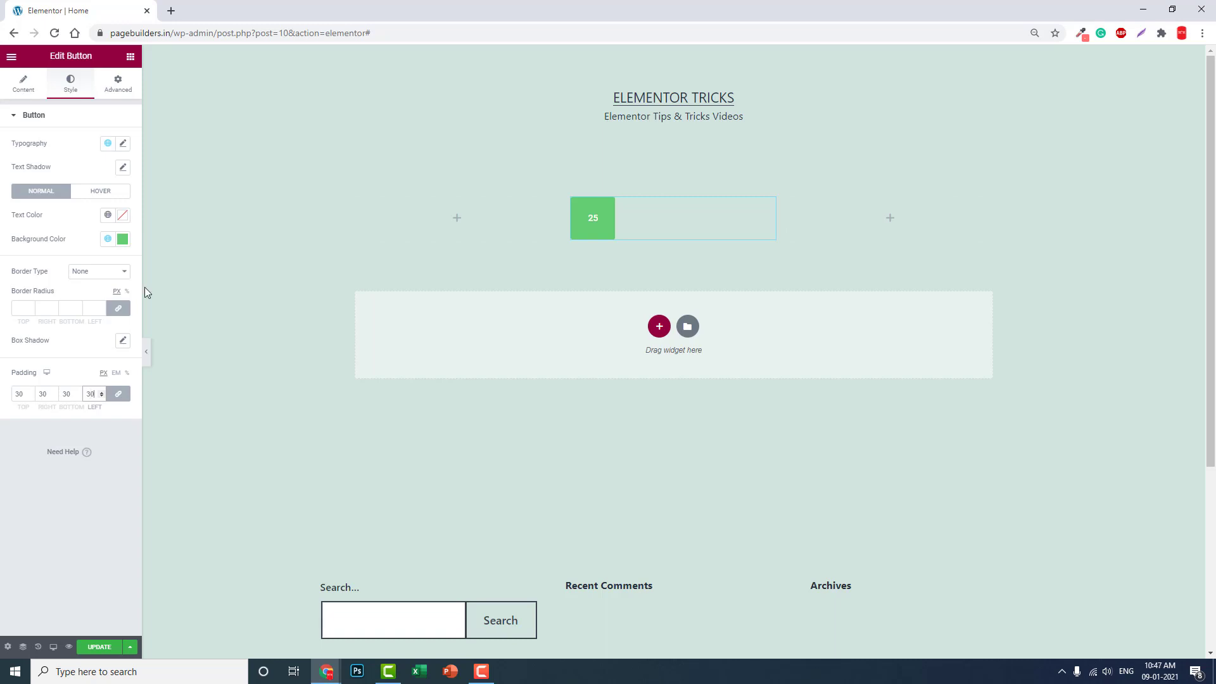
- Set the button label's typography size to 25
{"action": "left_click", "coordinate": [123, 143]}
{"action": "left_click", "coordinate": [109, 240]}
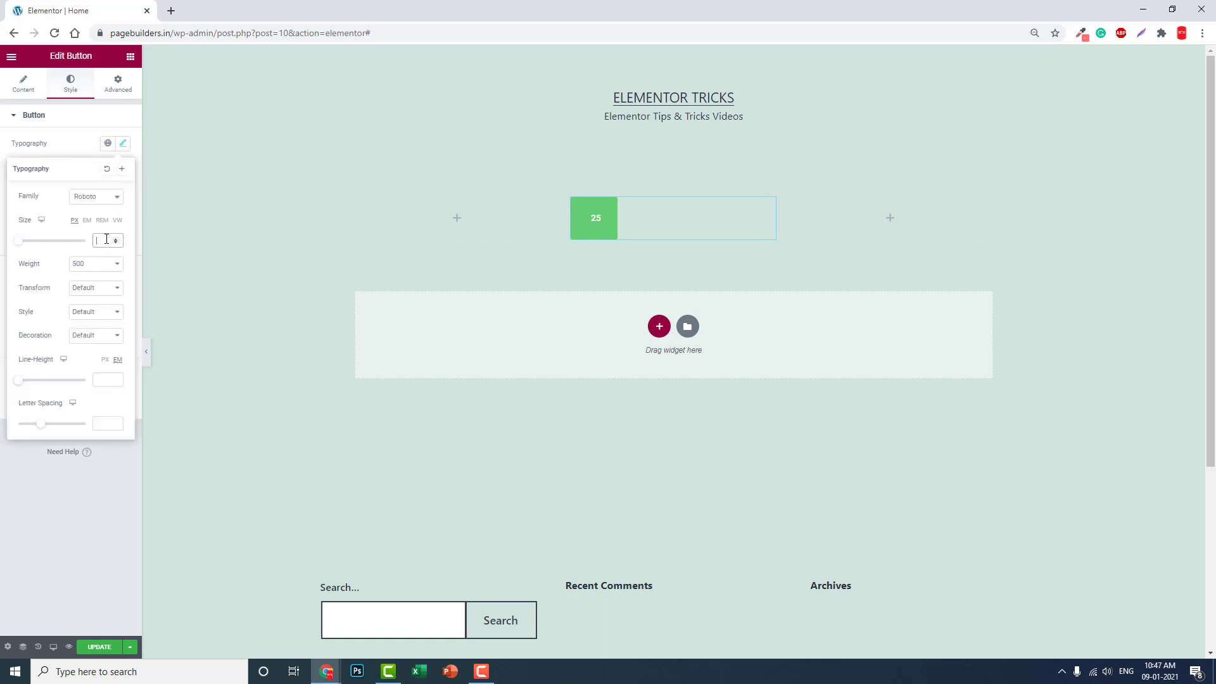
{"action": "type", "text": "25"}
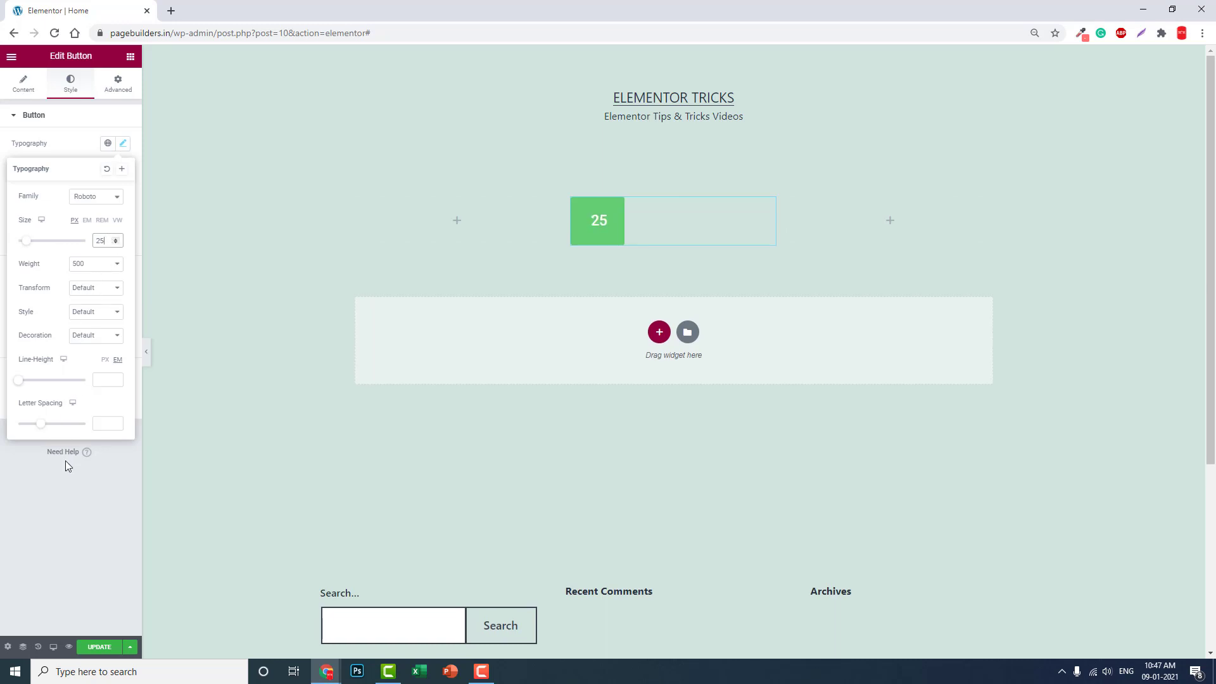
{"action": "left_click", "coordinate": [87, 461]}
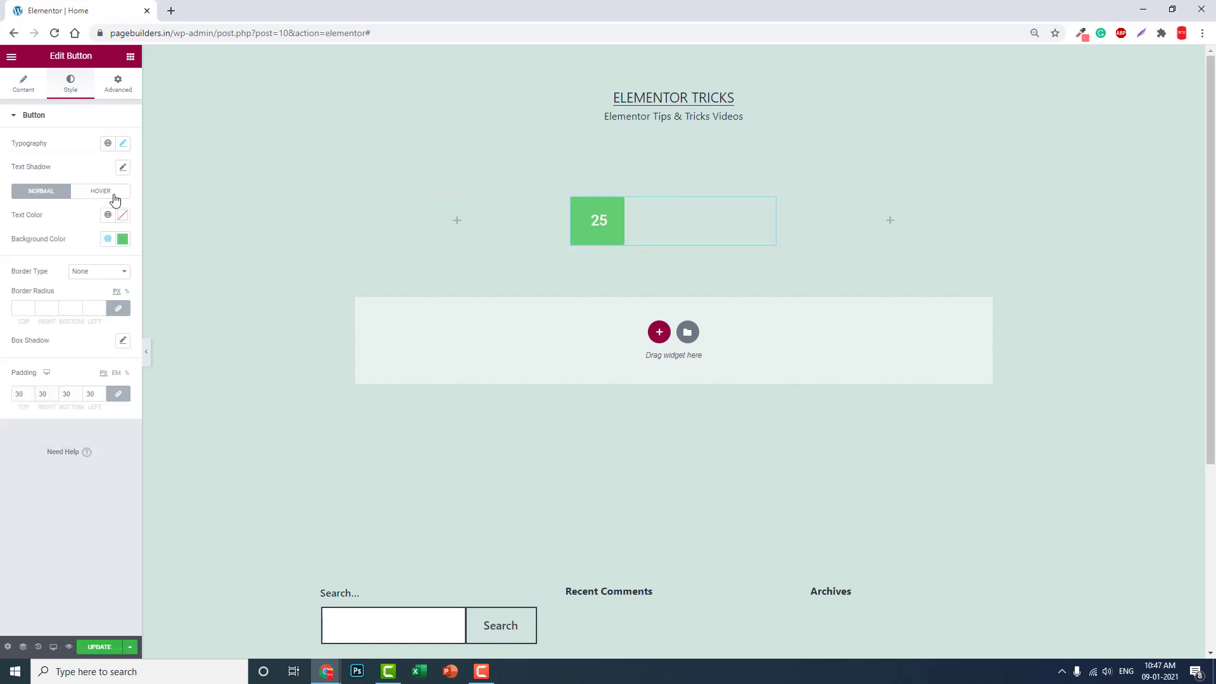
- Set the button background alpha to 0, text colour to #F05B5B, and border type to Solid
{"action": "left_click", "coordinate": [122, 239]}
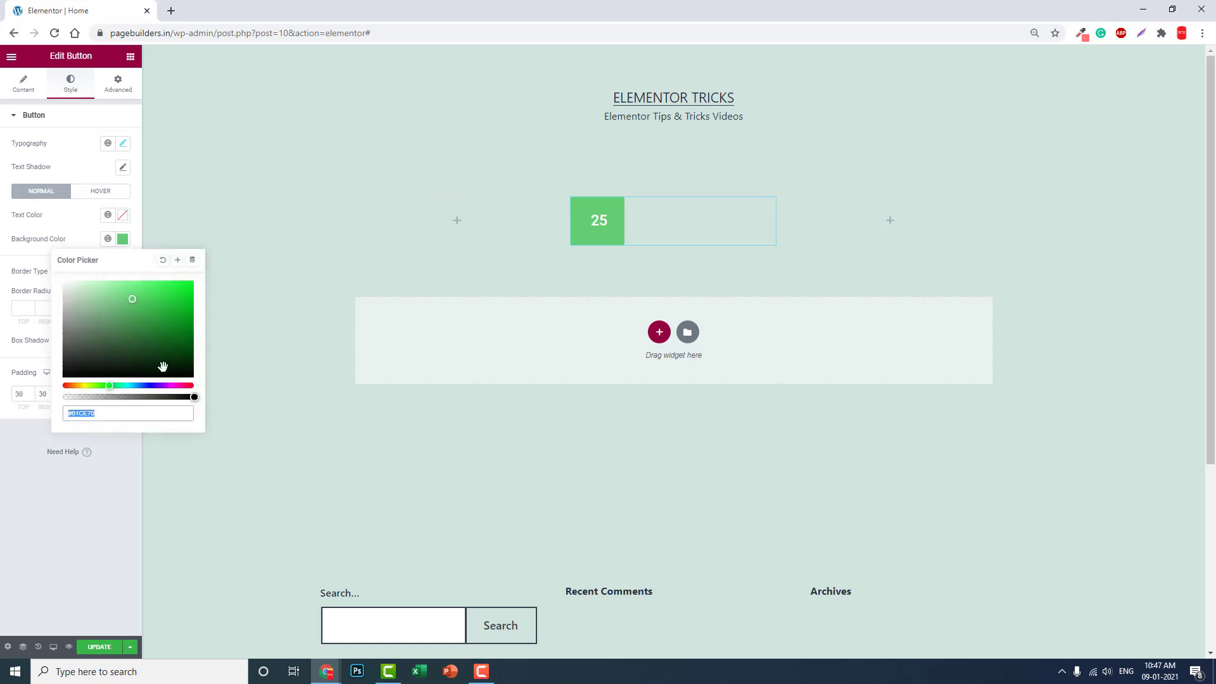
{"action": "left_click_drag", "start_coordinate": [193, 393], "coordinate": [31, 393]}
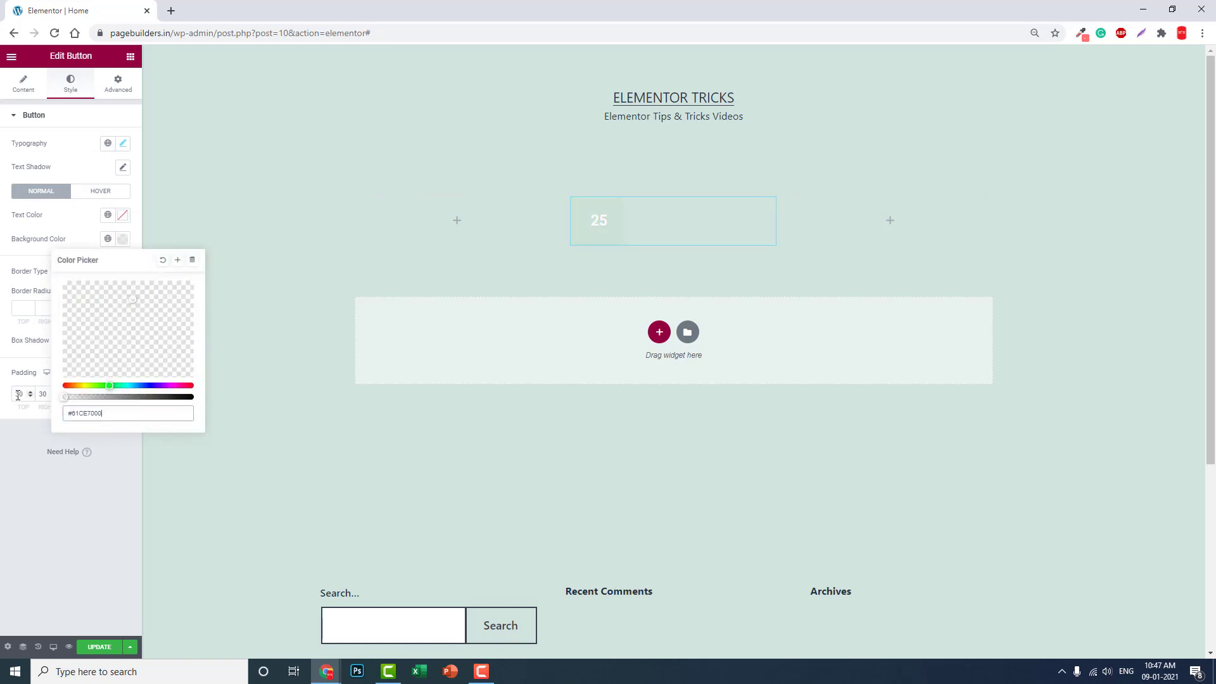
{"action": "left_click", "coordinate": [123, 216]}
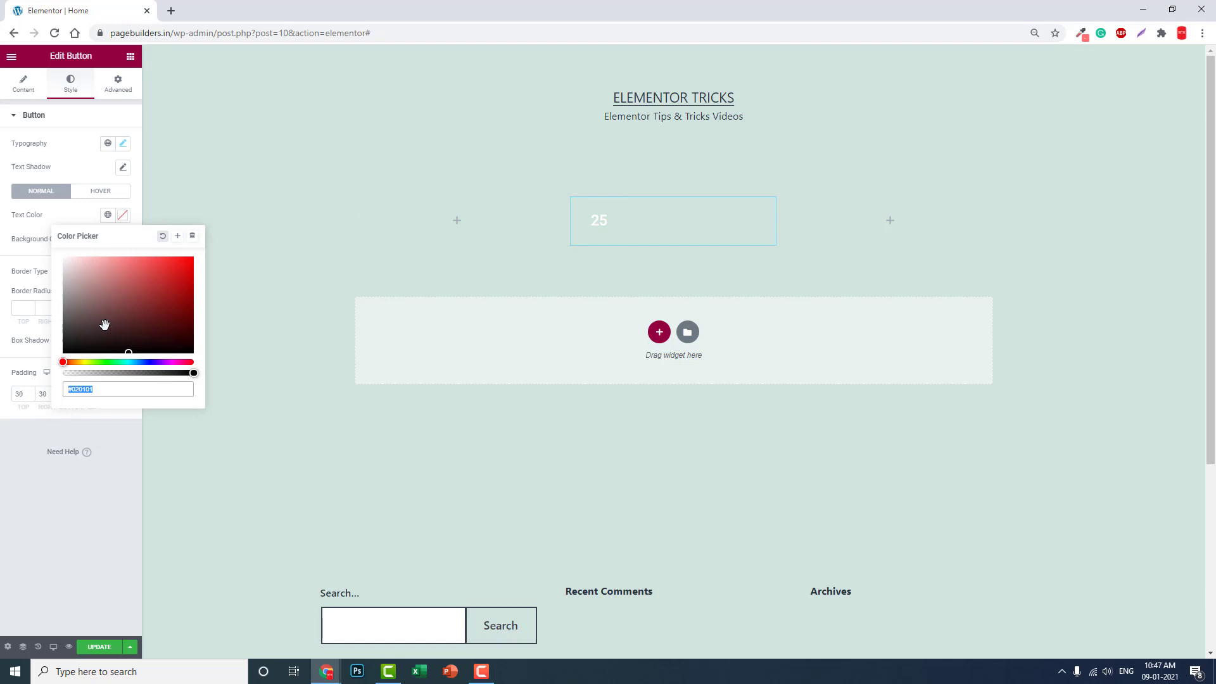
{"action": "left_click", "coordinate": [144, 261]}
{"action": "left_click", "coordinate": [76, 500]}
{"action": "left_click", "coordinate": [98, 271]}
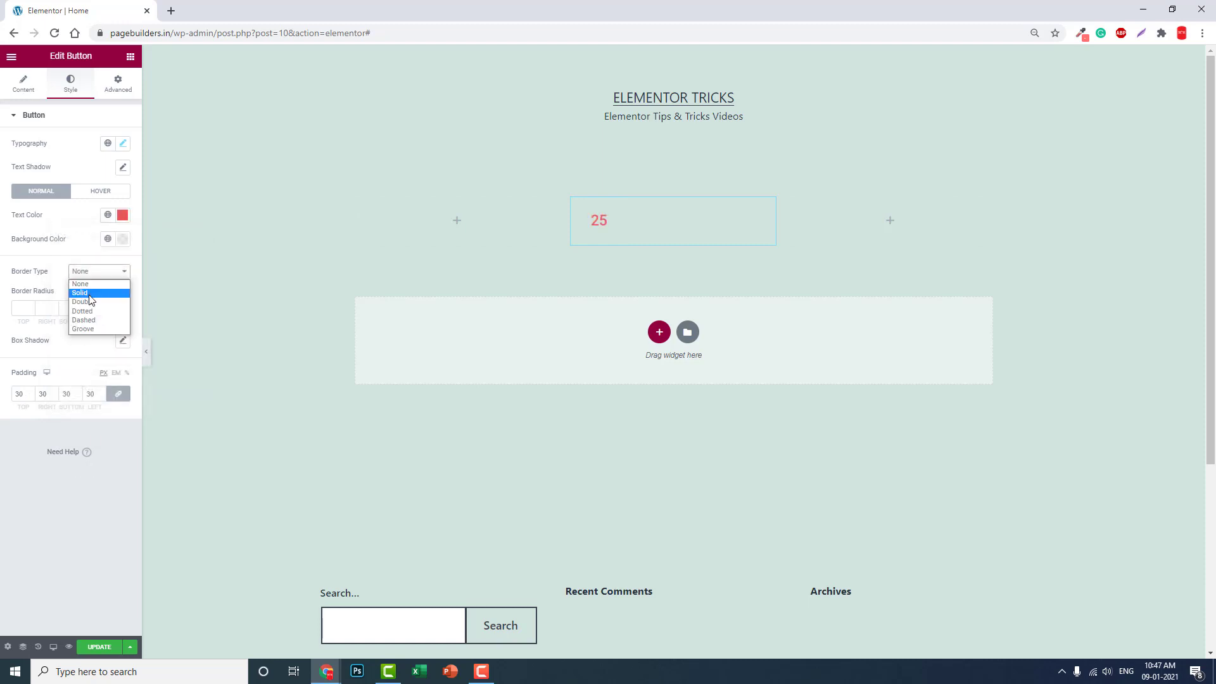
{"action": "left_click", "coordinate": [92, 290]}
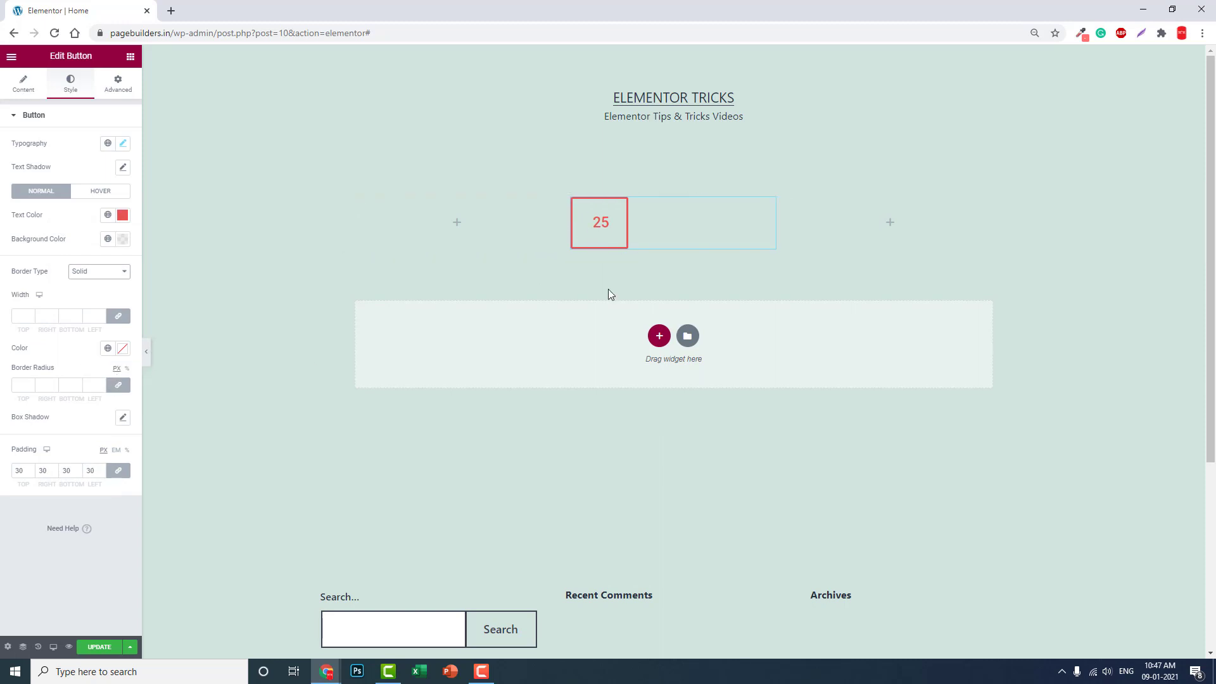
- In the Hover state, give the button a pink background and white text
{"action": "left_click", "coordinate": [109, 191]}
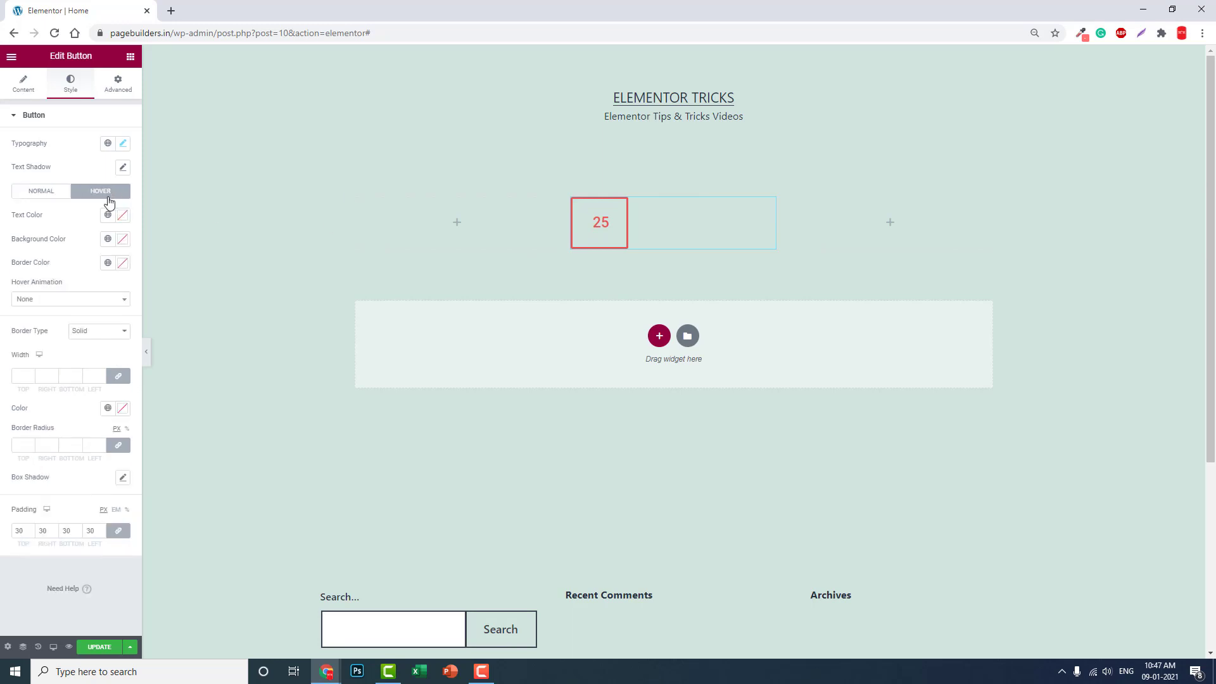
{"action": "left_click", "coordinate": [122, 239]}
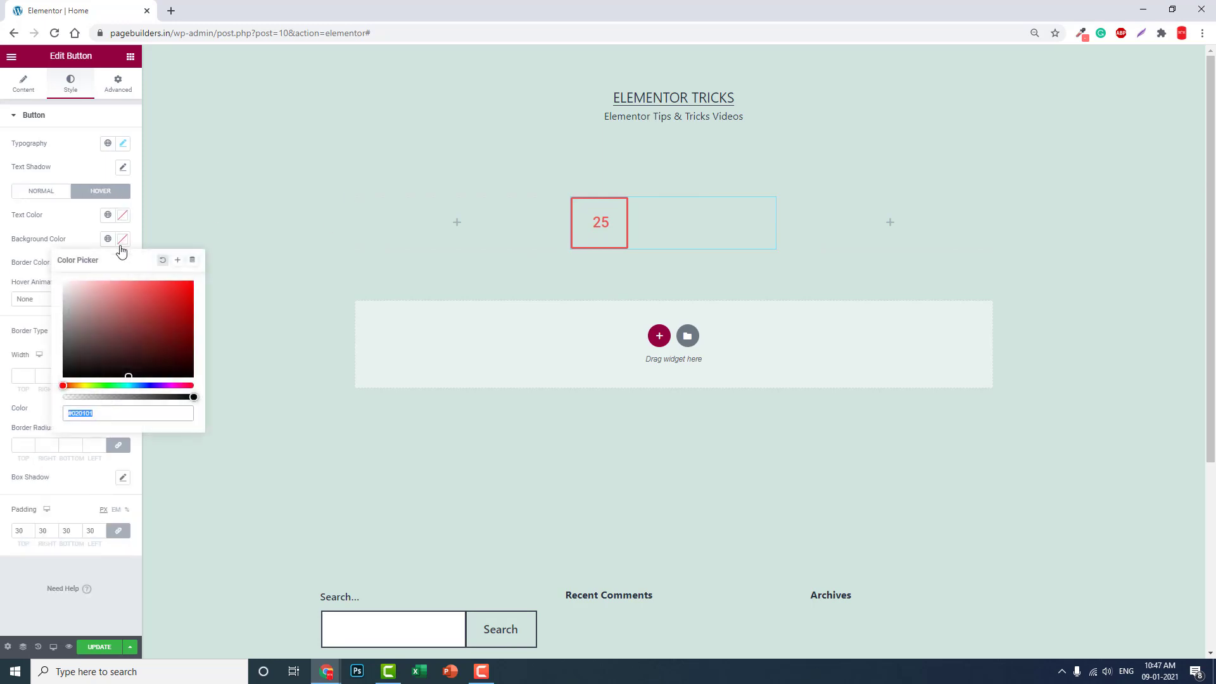
{"action": "left_click", "coordinate": [123, 287]}
{"action": "left_click", "coordinate": [122, 215]}
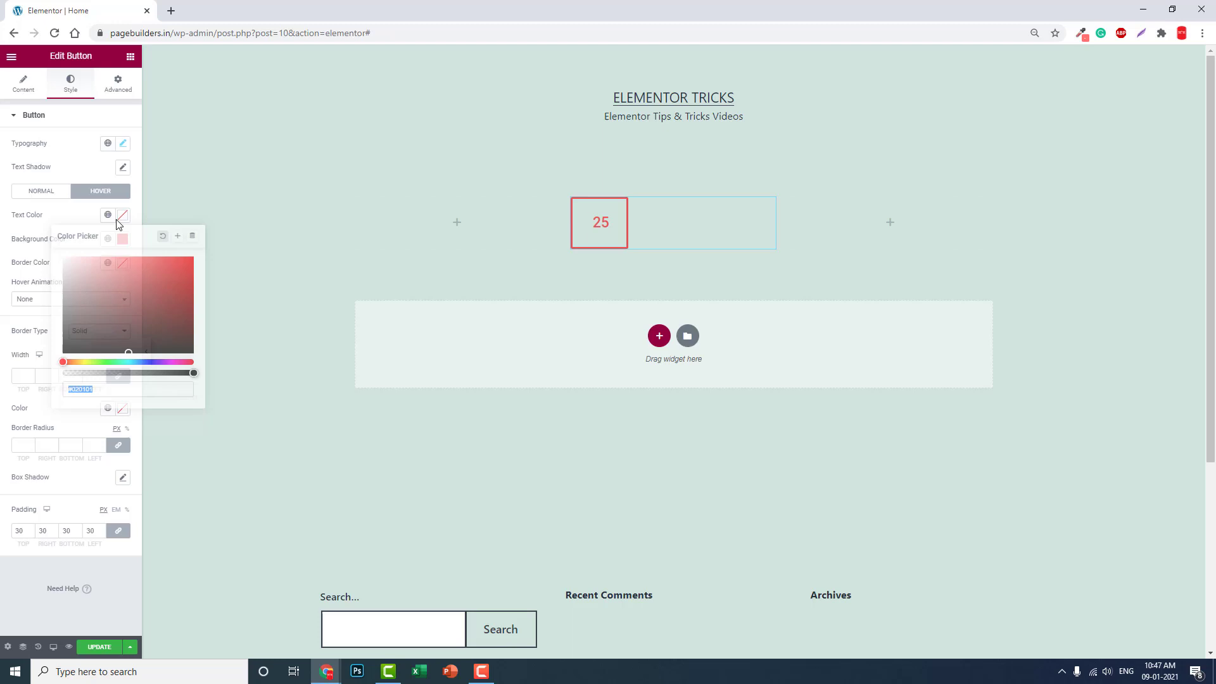
{"action": "left_click", "coordinate": [94, 274]}
{"action": "left_click_drag", "start_coordinate": [3, 241], "coordinate": [6, 242]}
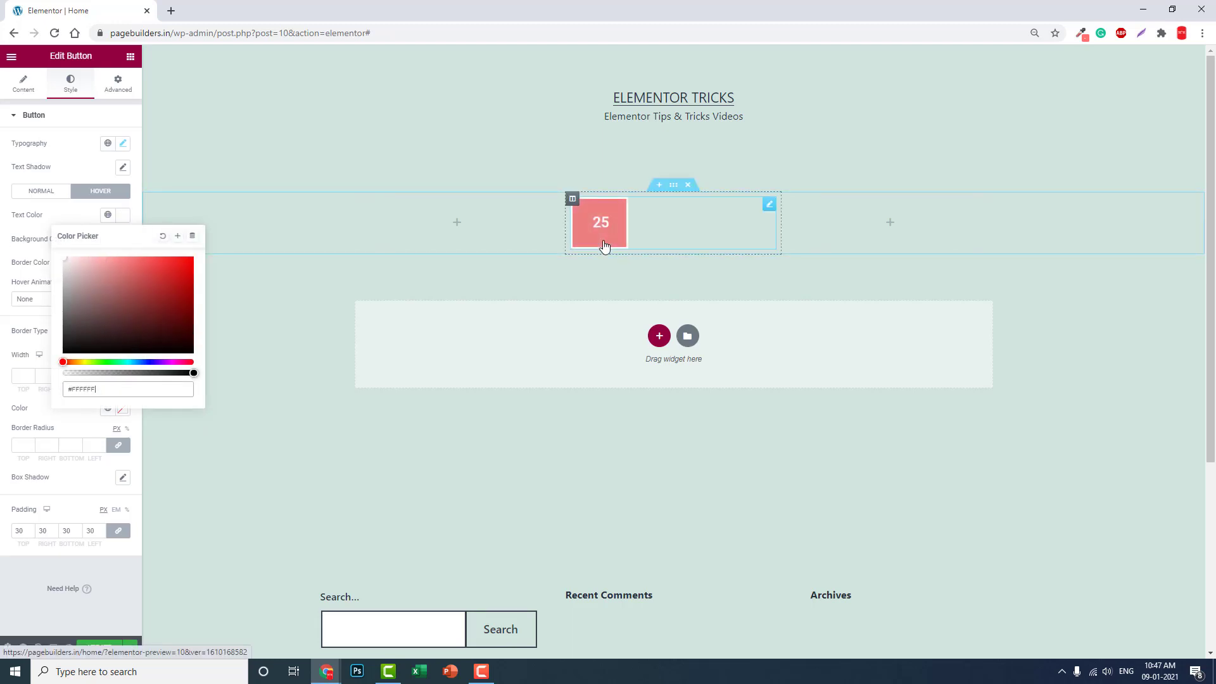
{"action": "left_click", "coordinate": [8, 279]}
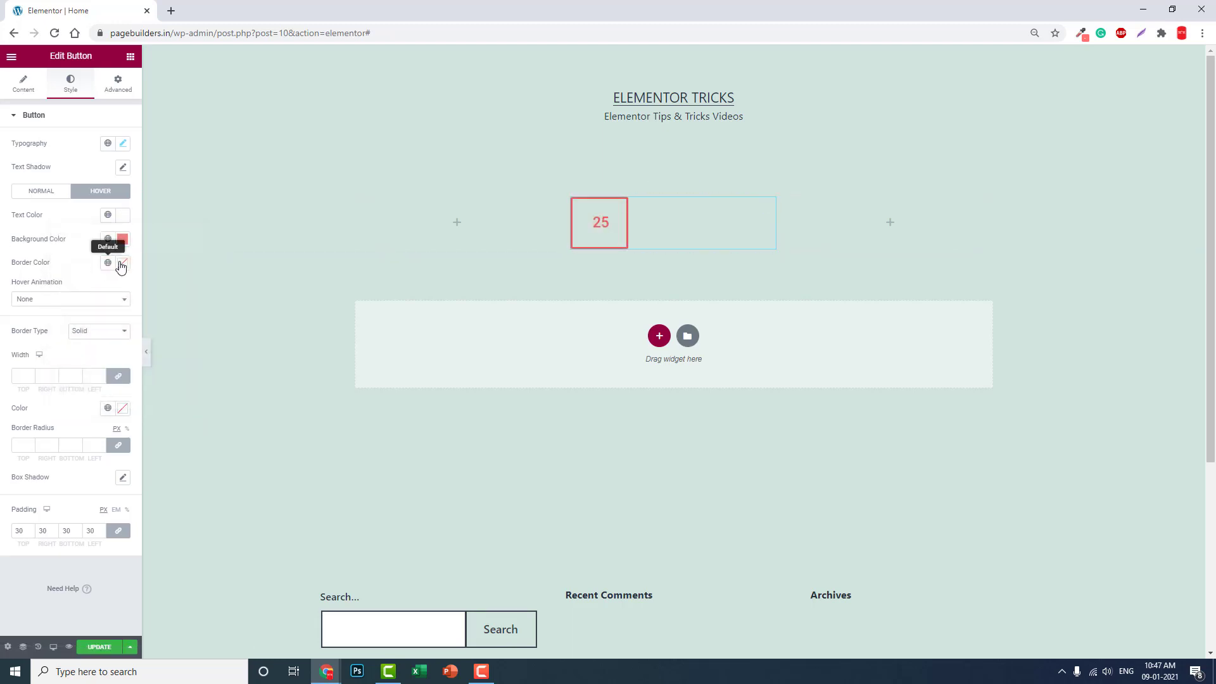
- Set the hover border colour to red #F17272 and dismiss two notifications
{"action": "left_click", "coordinate": [121, 263]}
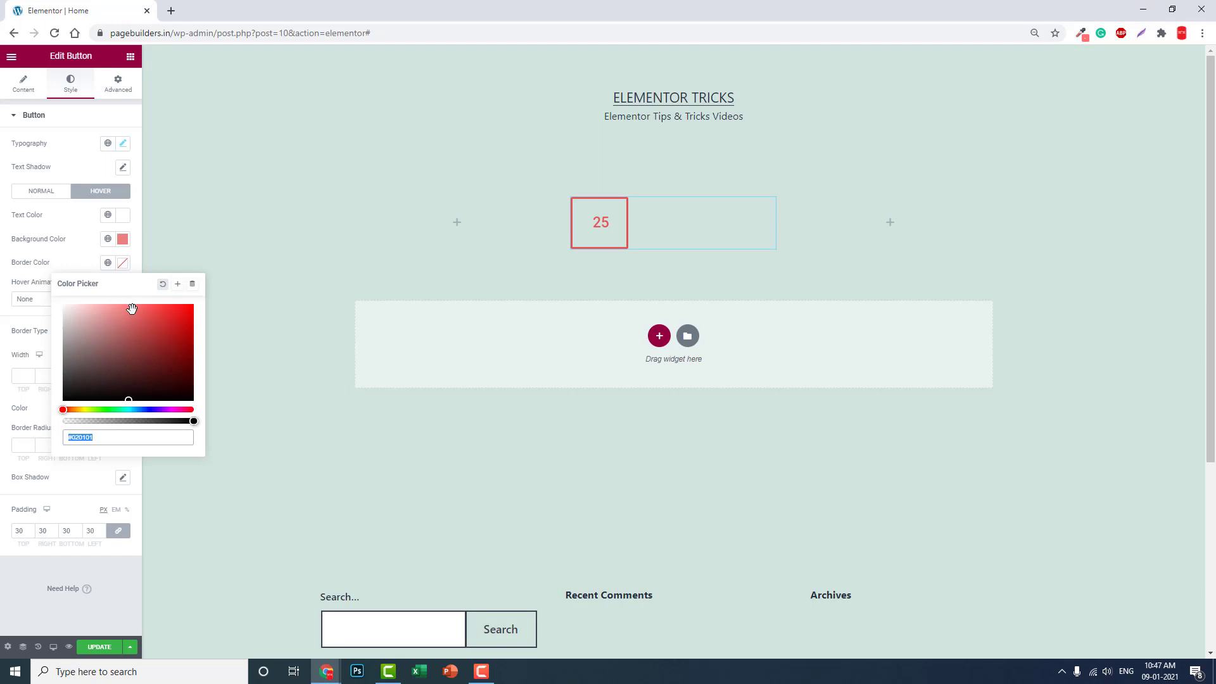
{"action": "left_click", "coordinate": [132, 309]}
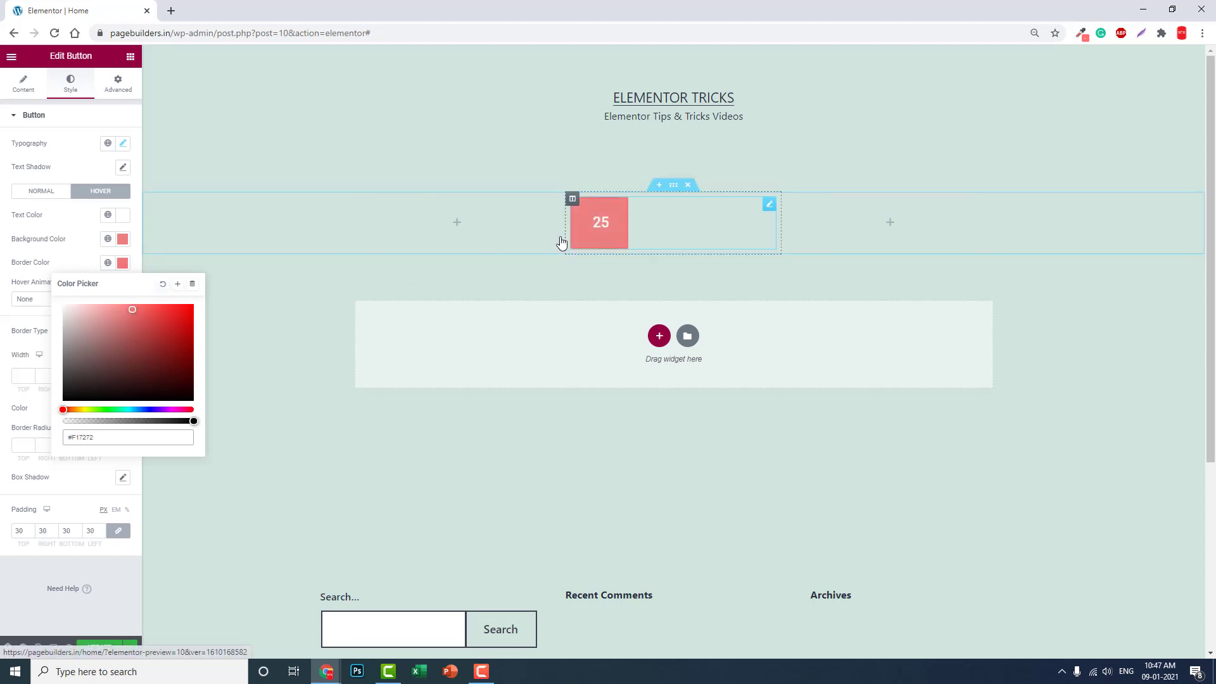
{"action": "left_click", "coordinate": [601, 223]}
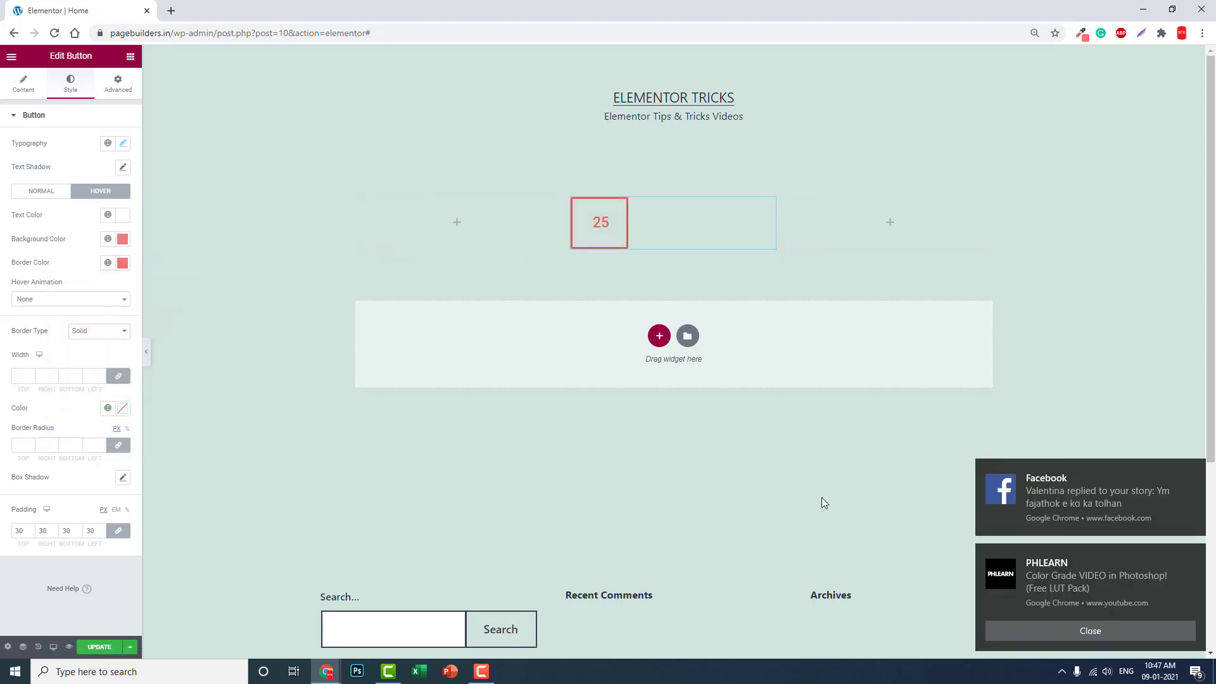
{"action": "left_click", "coordinate": [1076, 631]}
{"action": "left_click", "coordinate": [1193, 471]}
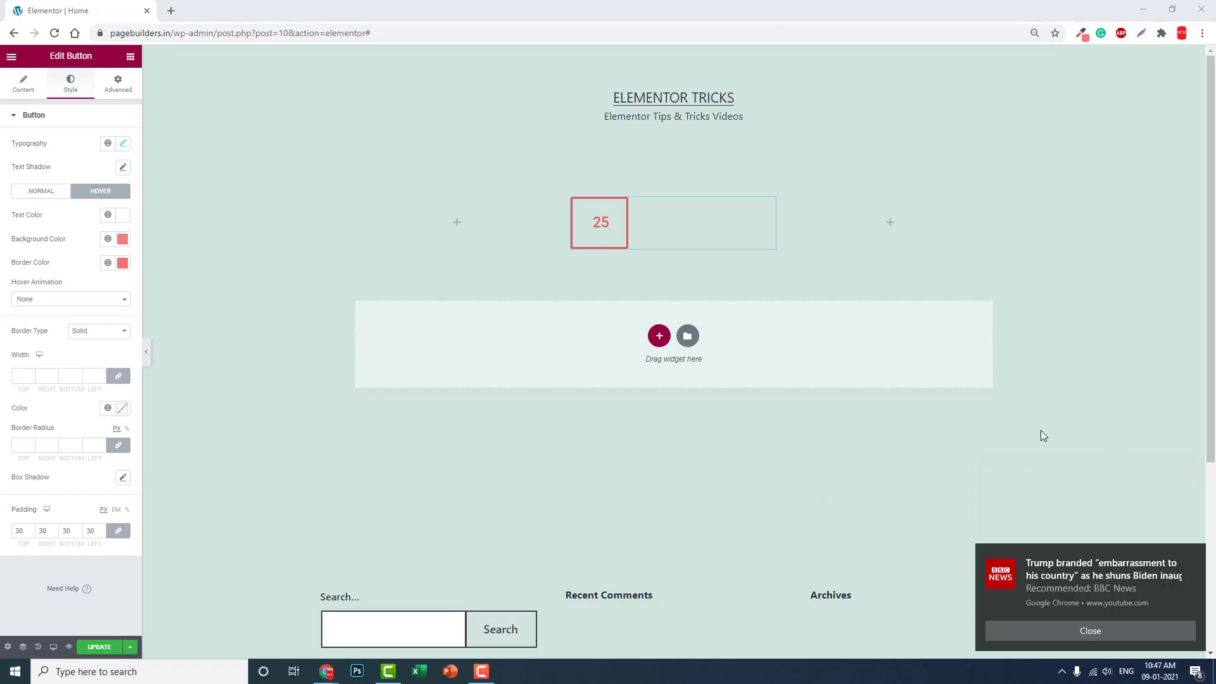
- Dismiss two notifications and set the linked border radius to 150 on all corners
{"action": "left_click", "coordinate": [1140, 635]}
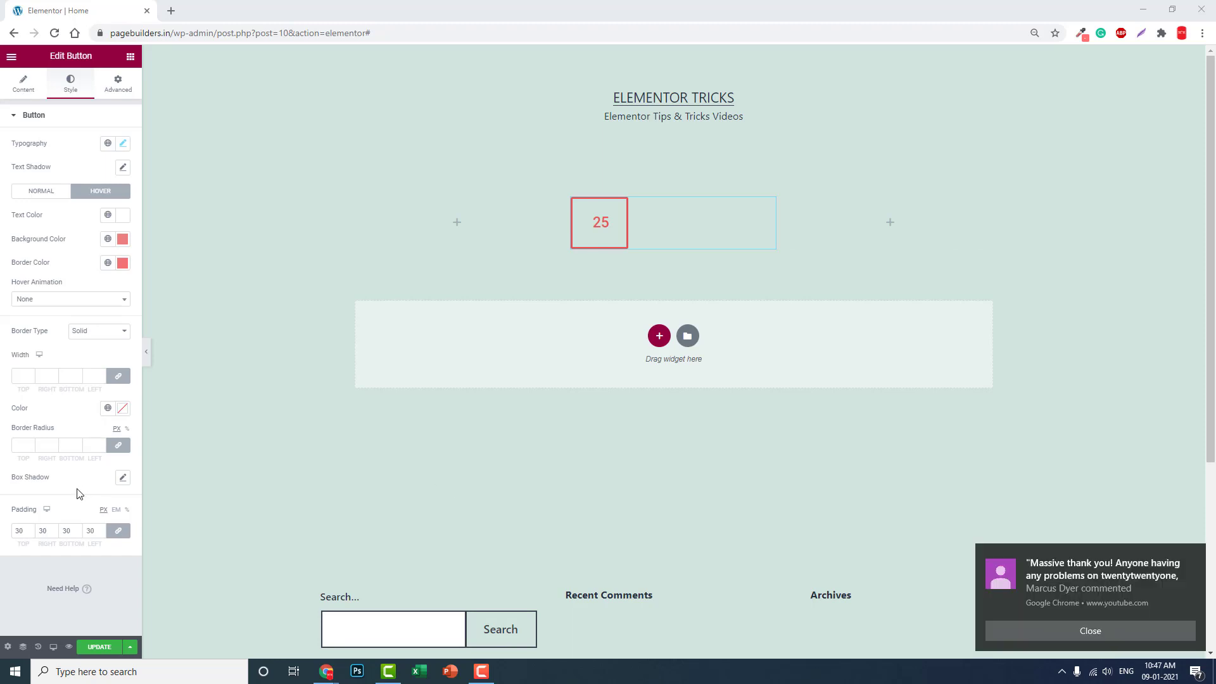
{"action": "left_click", "coordinate": [1080, 631]}
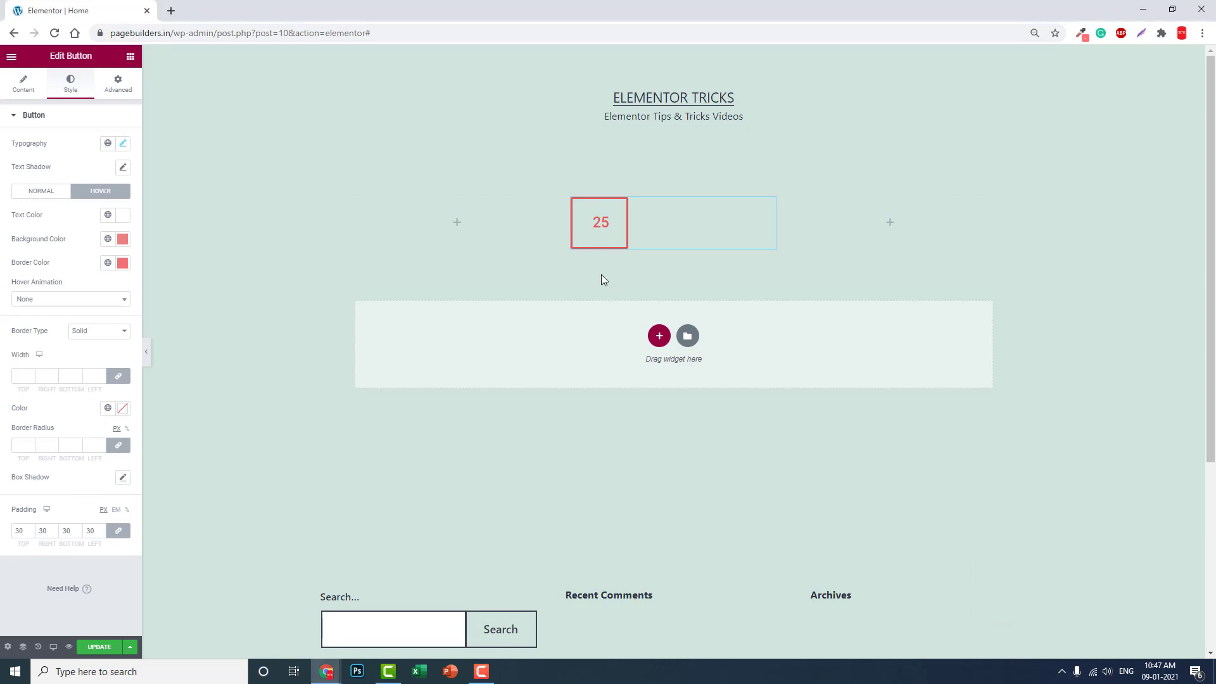
{"action": "left_click", "coordinate": [73, 444]}
{"action": "type", "text": "150"}
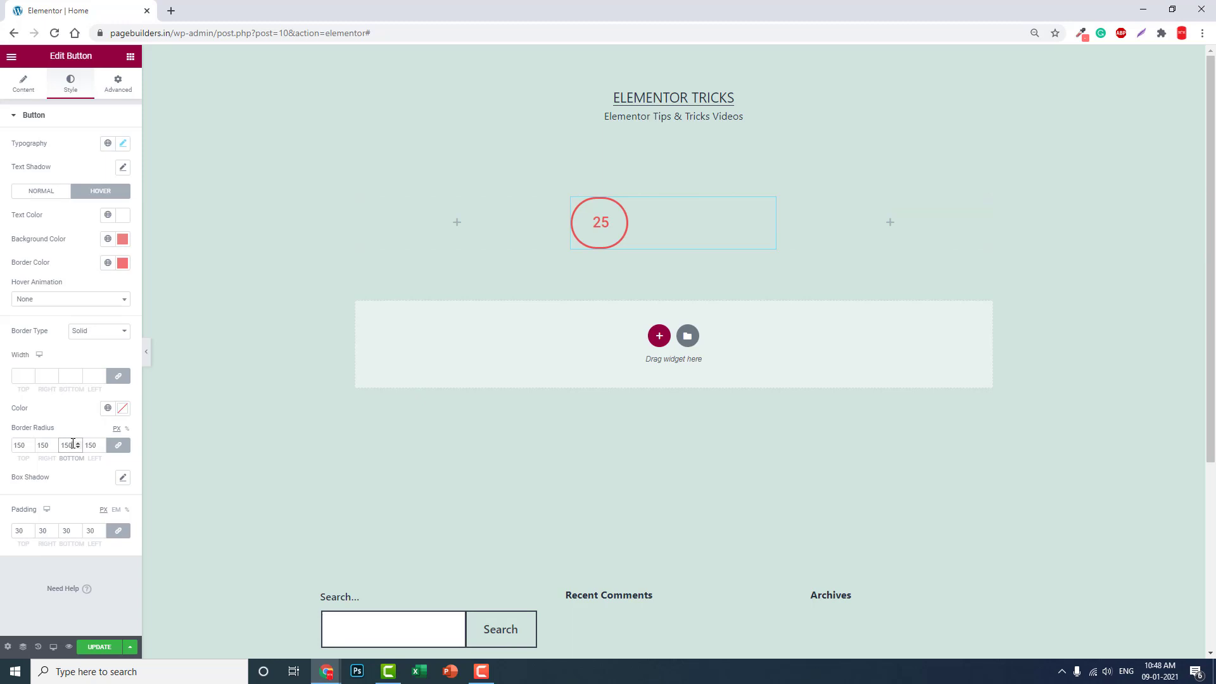
{"action": "double_click", "coordinate": [63, 445]}
{"action": "type", "text": "50"}
{"action": "double_click", "coordinate": [94, 442]}
{"action": "type", "text": "150"}
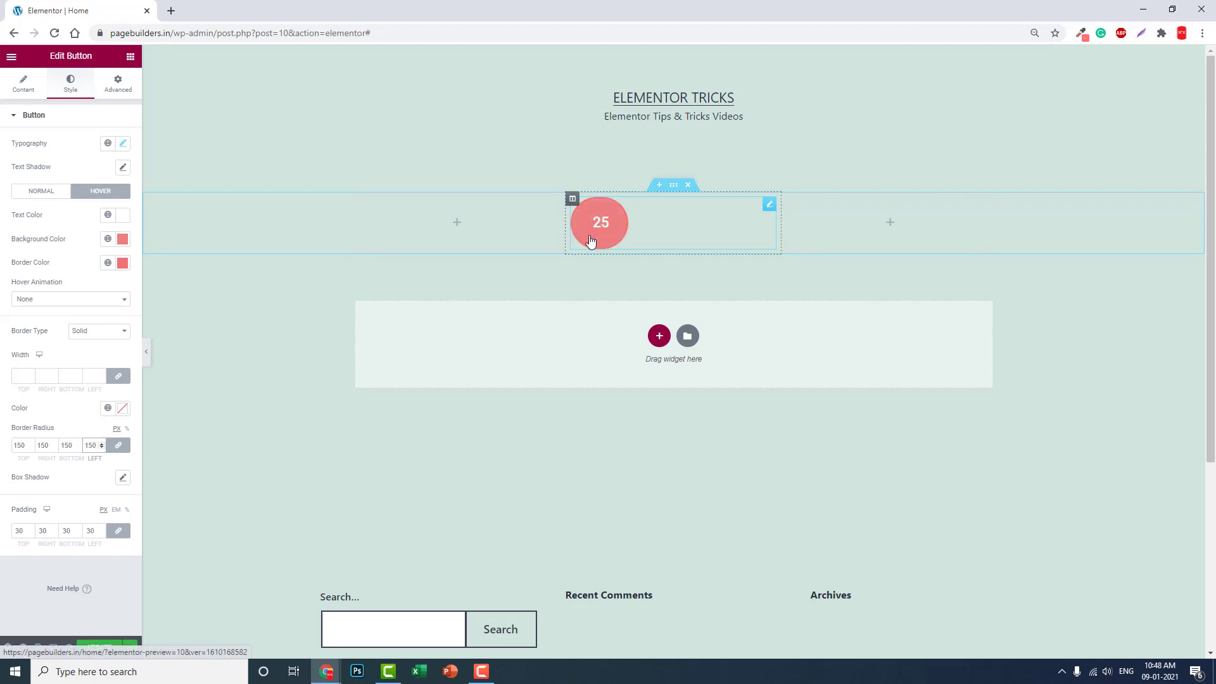
- Set the button's typography line height to 1.4 em and preview the page with the panel hidden
{"action": "left_click", "coordinate": [123, 143]}
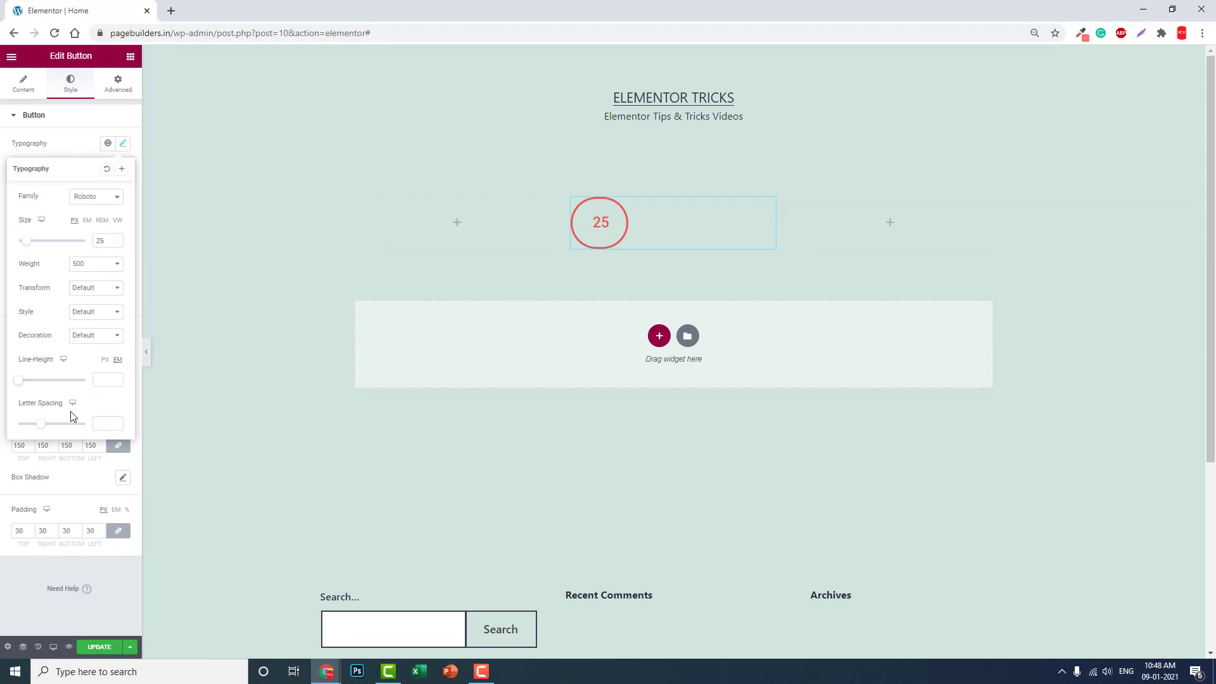
{"action": "left_click", "coordinate": [116, 378]}
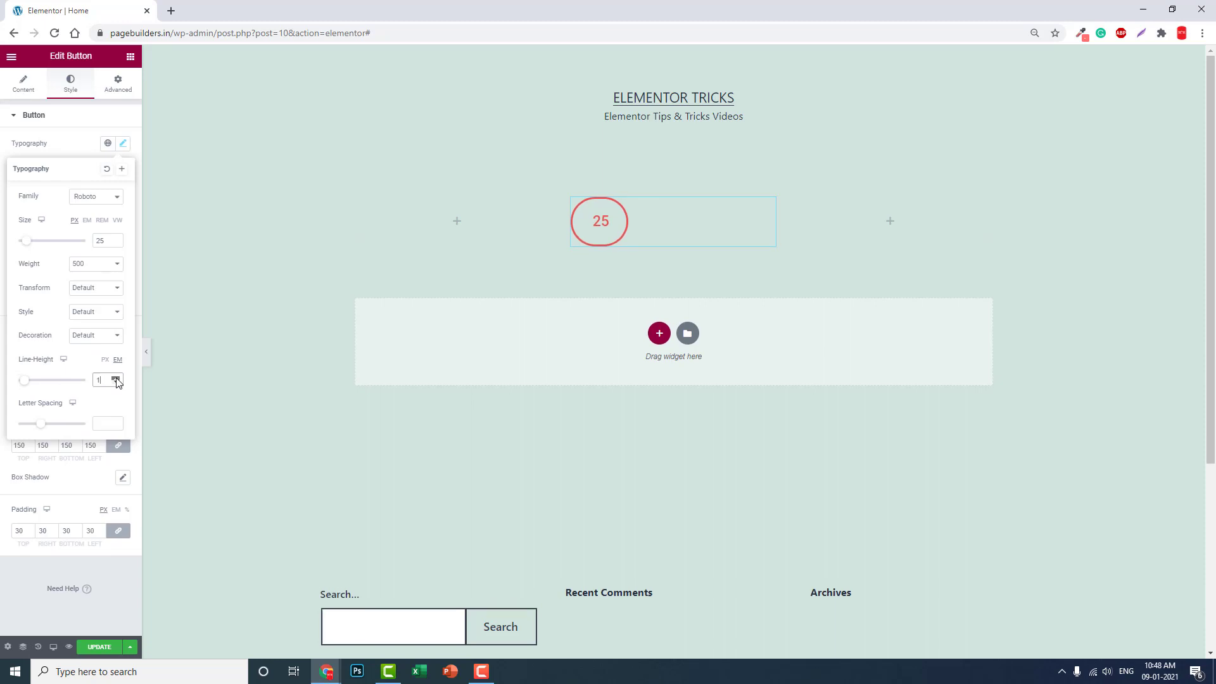
{"action": "left_click", "coordinate": [115, 378]}
{"action": "left_click", "coordinate": [115, 378]}
{"action": "left_click", "coordinate": [115, 378]}
{"action": "left_click", "coordinate": [115, 378]}
{"action": "left_click", "coordinate": [116, 379]}
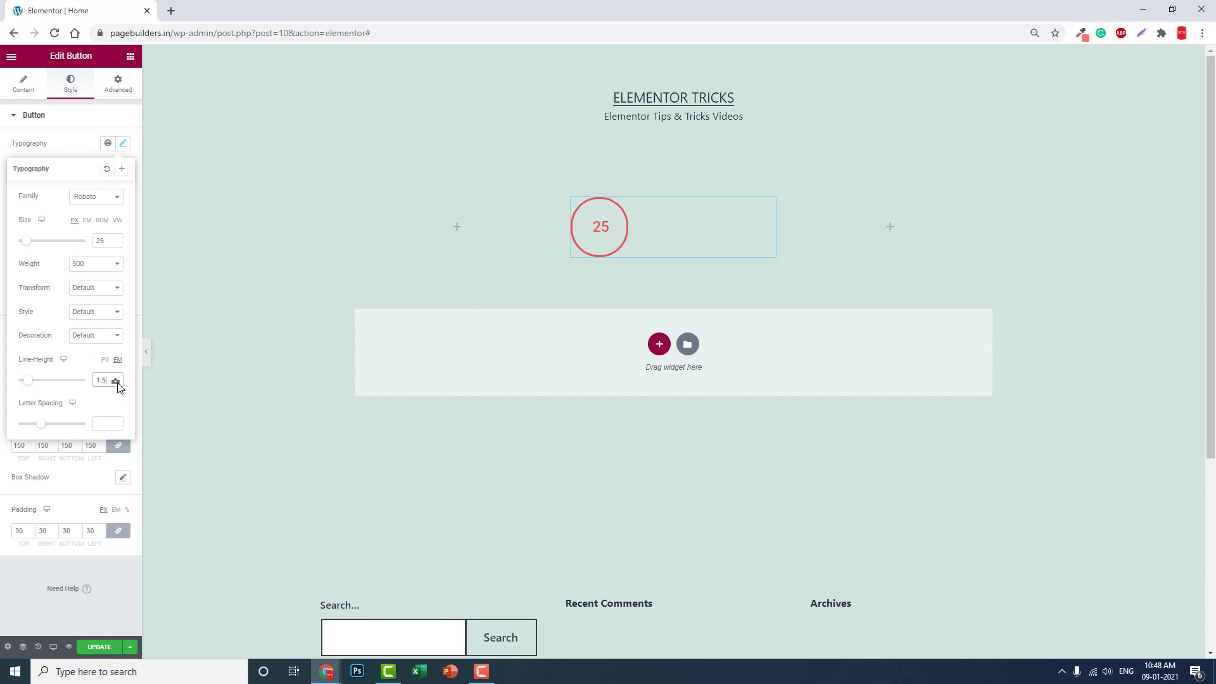
{"action": "left_click", "coordinate": [116, 382]}
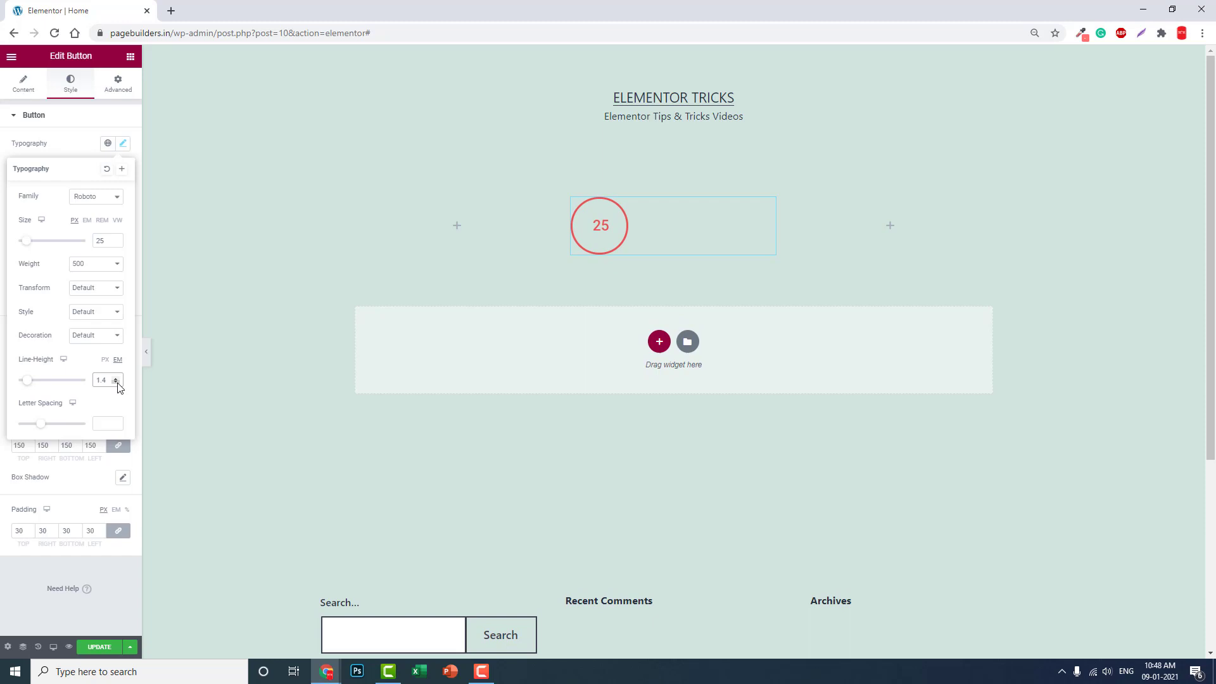
{"action": "left_click", "coordinate": [150, 357]}
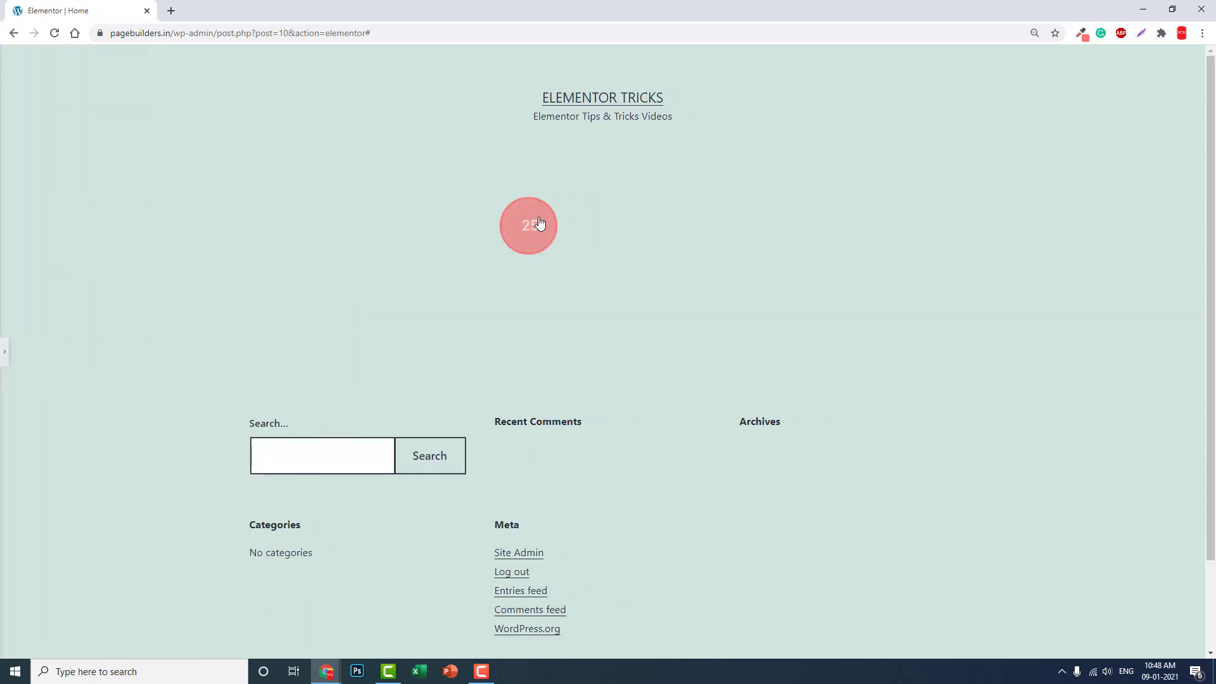
- Bring back the Edit Button panel showing the 25 button's hover style settings
{"action": "left_click", "coordinate": [5, 351]}
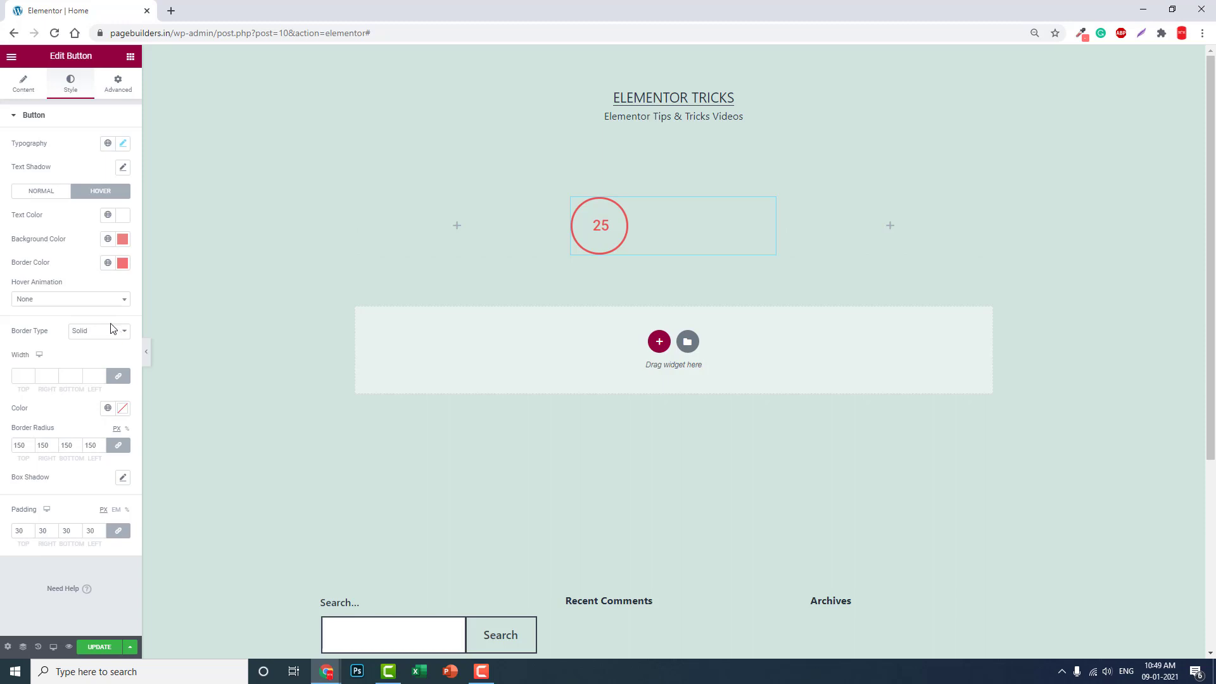
- Change the button's linked border radius from 150 to 30 and show the widgets list
{"action": "double_click", "coordinate": [74, 445]}
{"action": "type", "text": "30"}
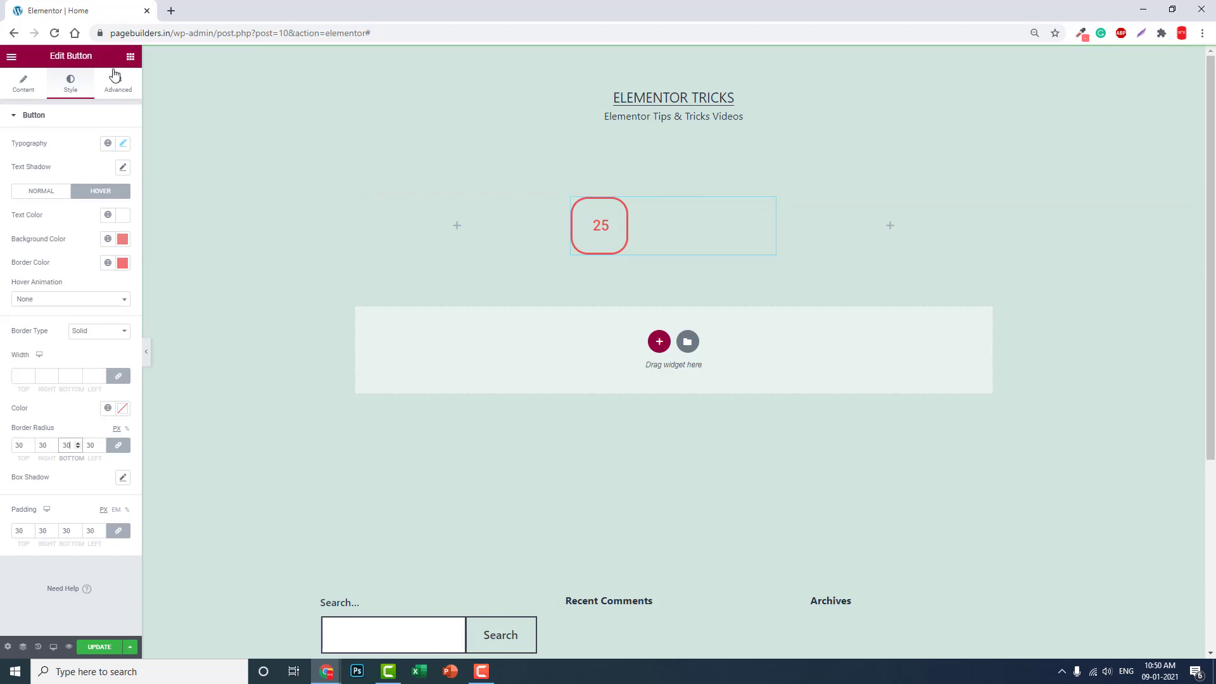
{"action": "left_click", "coordinate": [129, 56]}
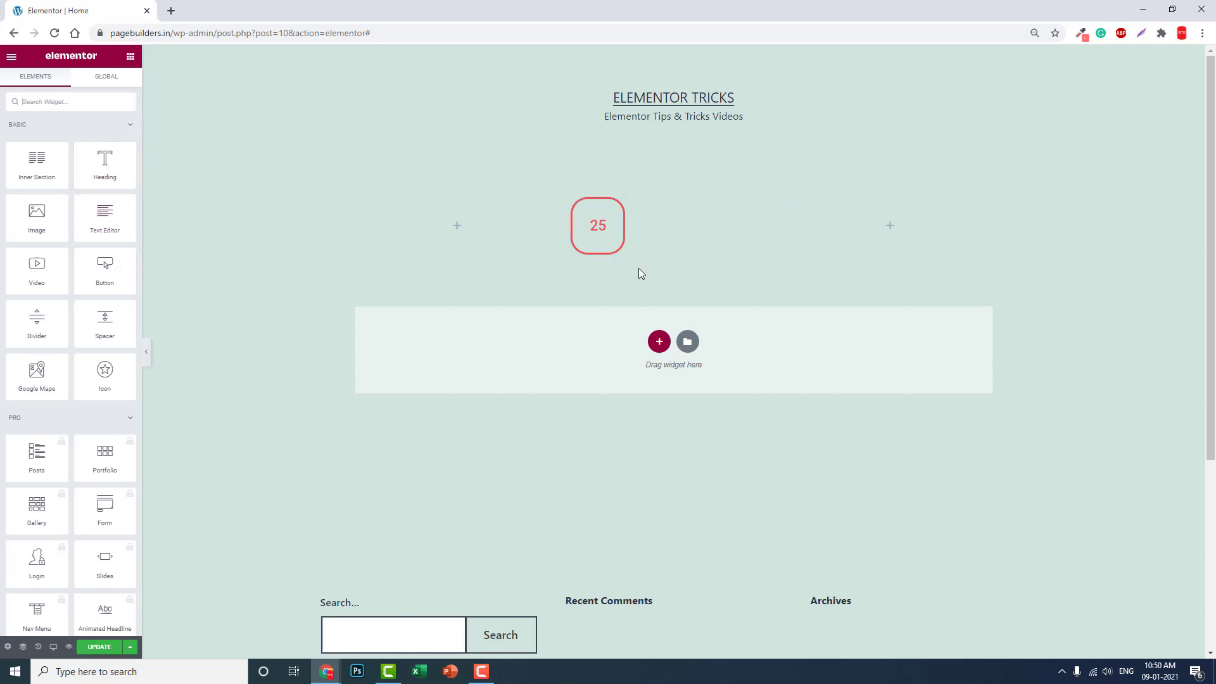
- Drop a Heading widget below the 25 button and change its title to 01
{"action": "left_click_drag", "start_coordinate": [105, 163], "coordinate": [632, 252]}
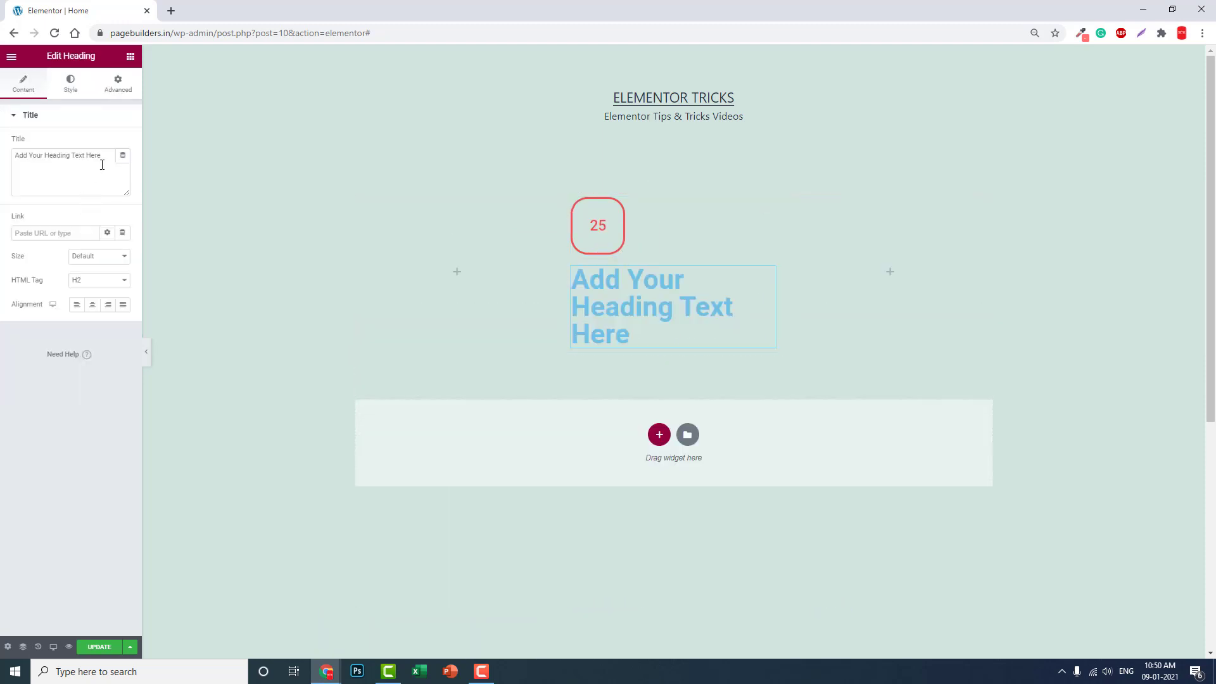
{"action": "left_click_drag", "start_coordinate": [107, 158], "coordinate": [5, 174]}
{"action": "type", "text": "01"}
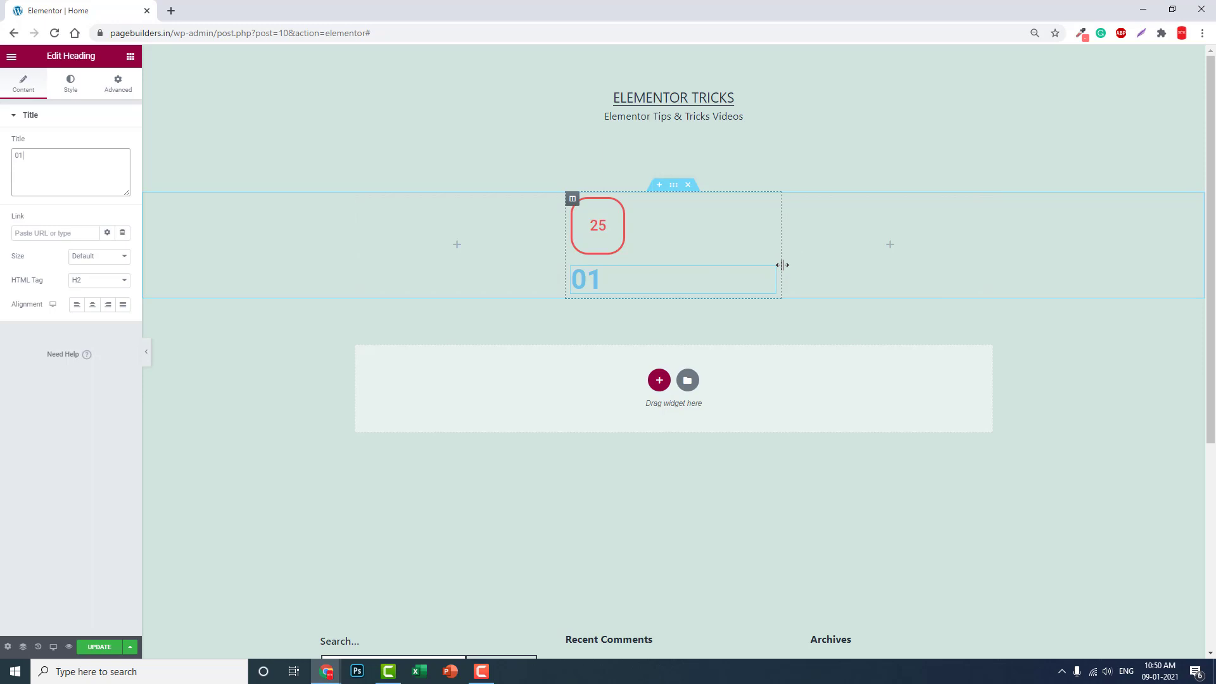
- Give the 01 heading a Classic background in colour #C0A7A7 on the Advanced tab
{"action": "left_click", "coordinate": [71, 92]}
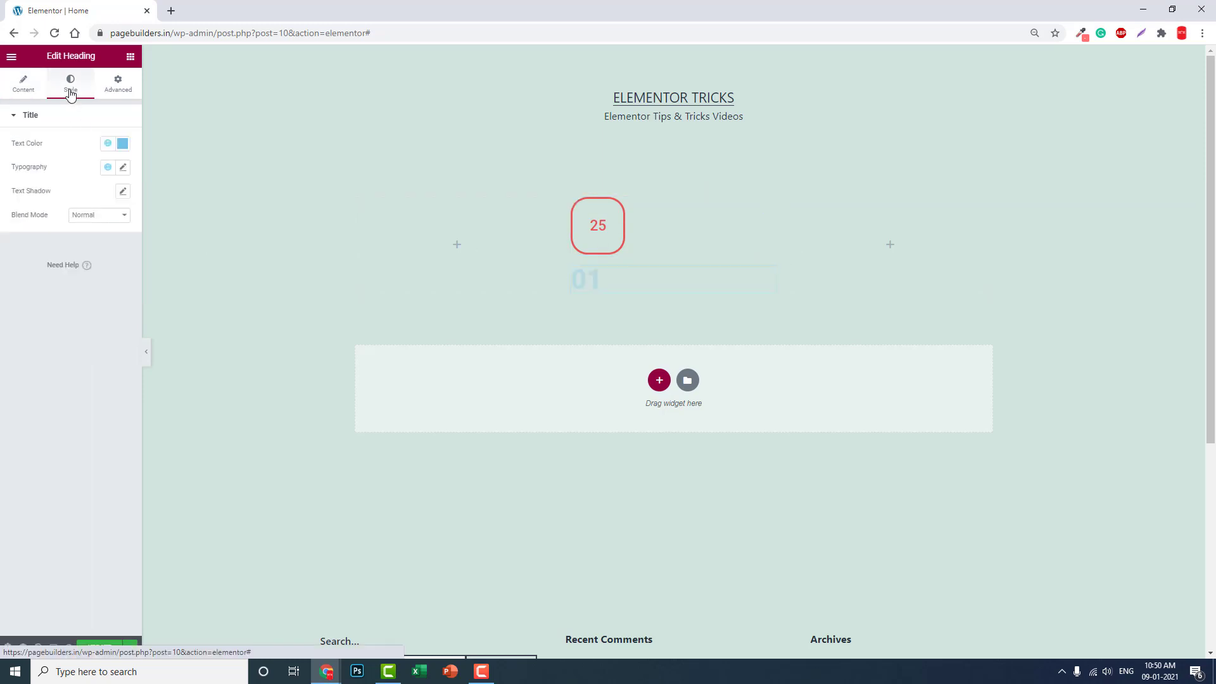
{"action": "left_click", "coordinate": [119, 87]}
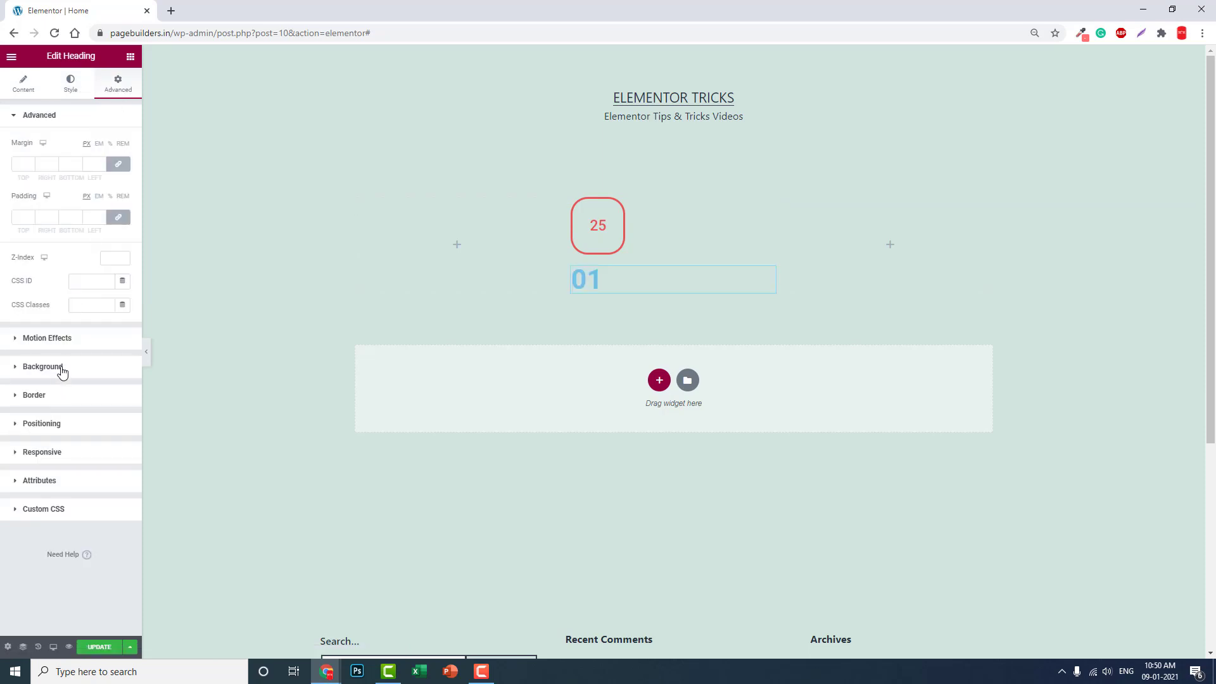
{"action": "left_click", "coordinate": [62, 368]}
{"action": "left_click", "coordinate": [108, 225]}
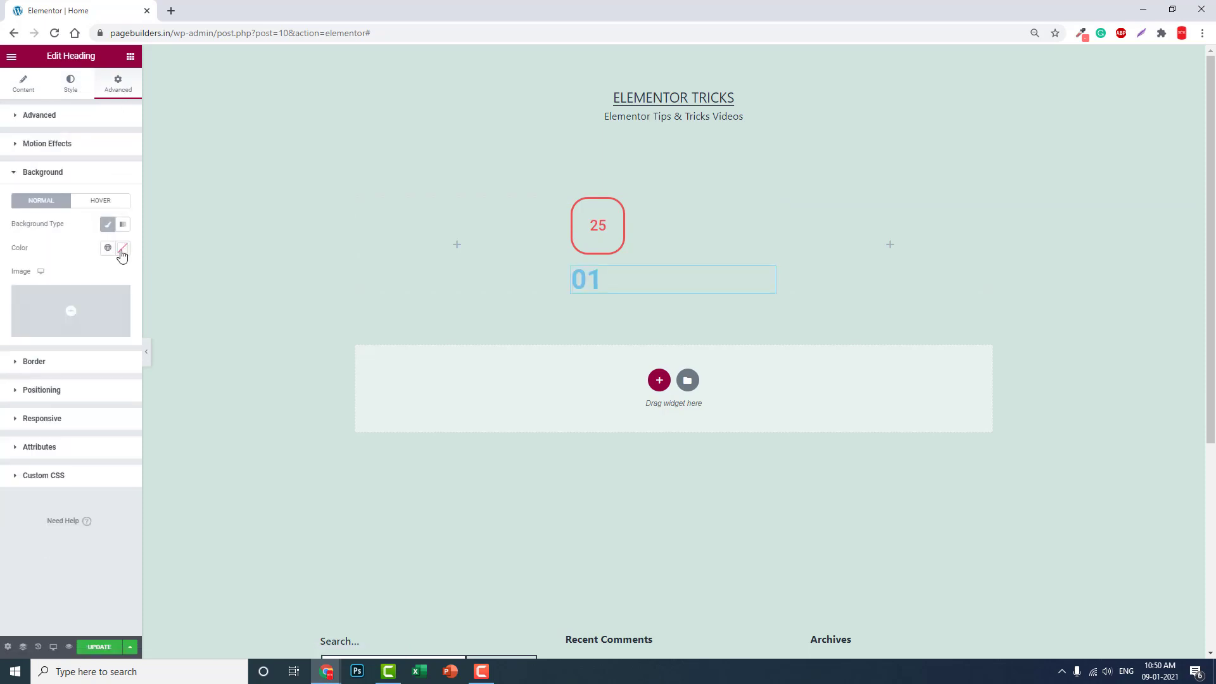
{"action": "left_click", "coordinate": [123, 248]}
{"action": "left_click", "coordinate": [80, 313]}
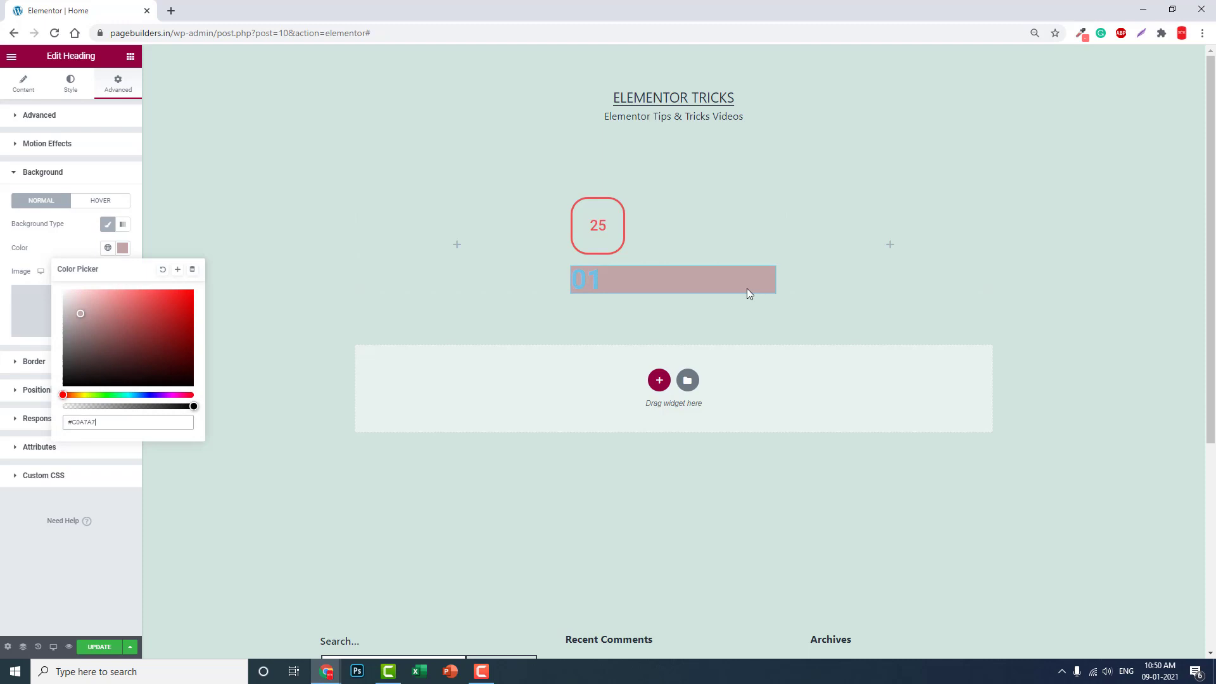